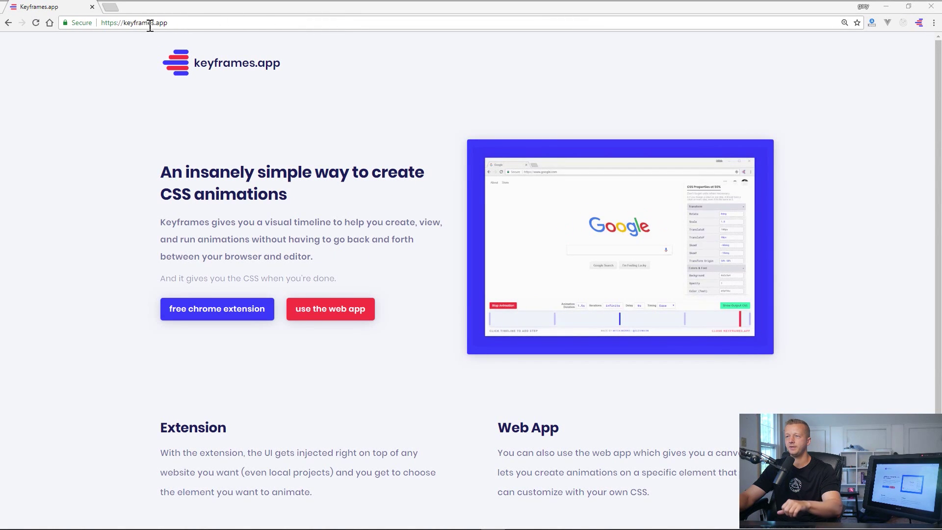
Point out the keyframes.app address and preview the Keyframes web editor.
{"action": "left_click", "coordinate": [183, 23]}
{"action": "left_click_drag", "start_coordinate": [183, 23], "coordinate": [155, 23]}
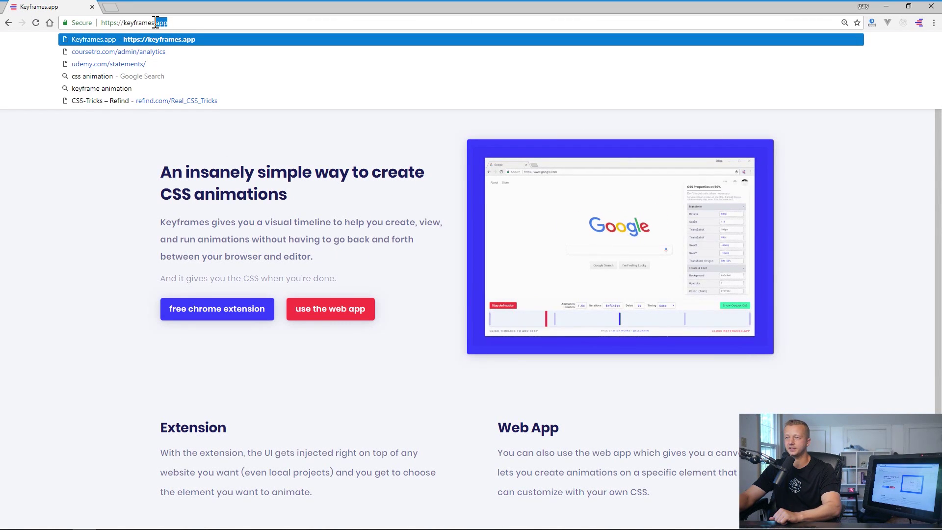
{"action": "left_click", "coordinate": [97, 188]}
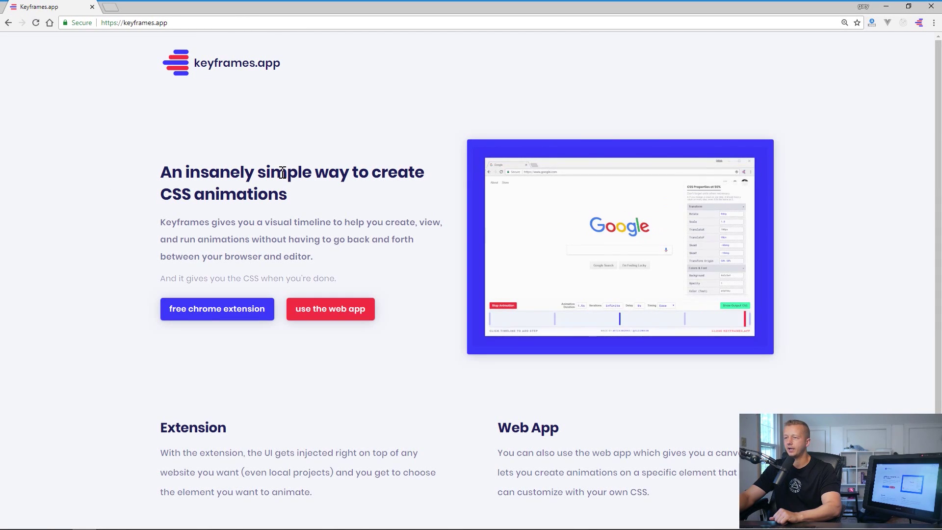
{"action": "left_click", "coordinate": [334, 314]}
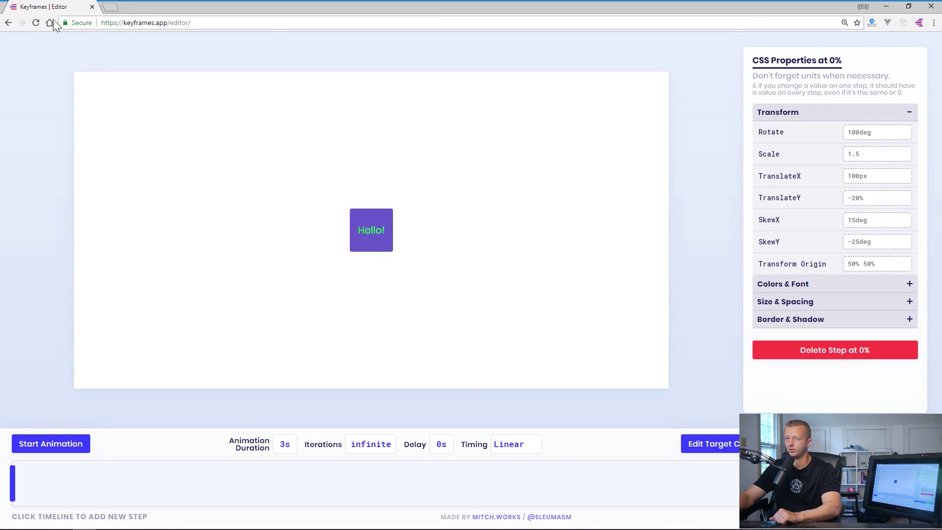
{"action": "left_click", "coordinate": [10, 22]}
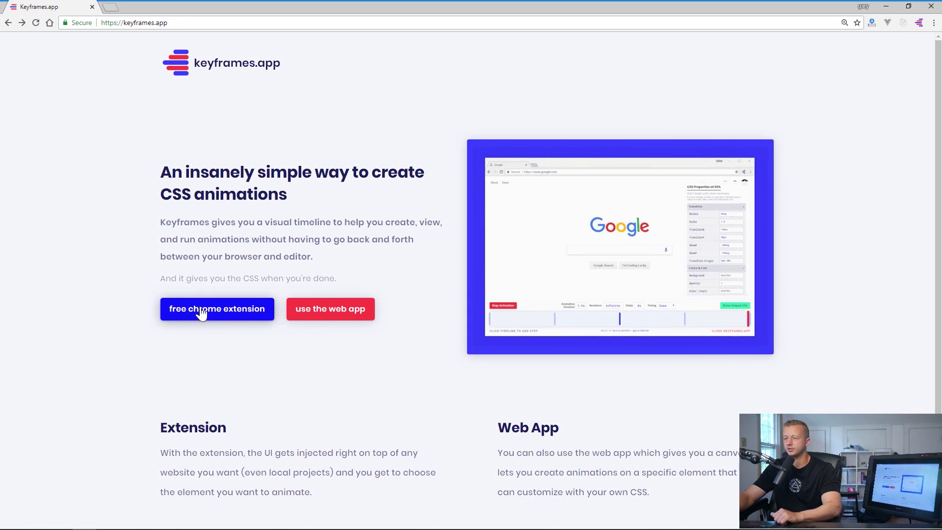
Check the Keyframes Chrome extension's Web Store listing, then return to keyframes.app.
{"action": "left_click", "coordinate": [239, 312]}
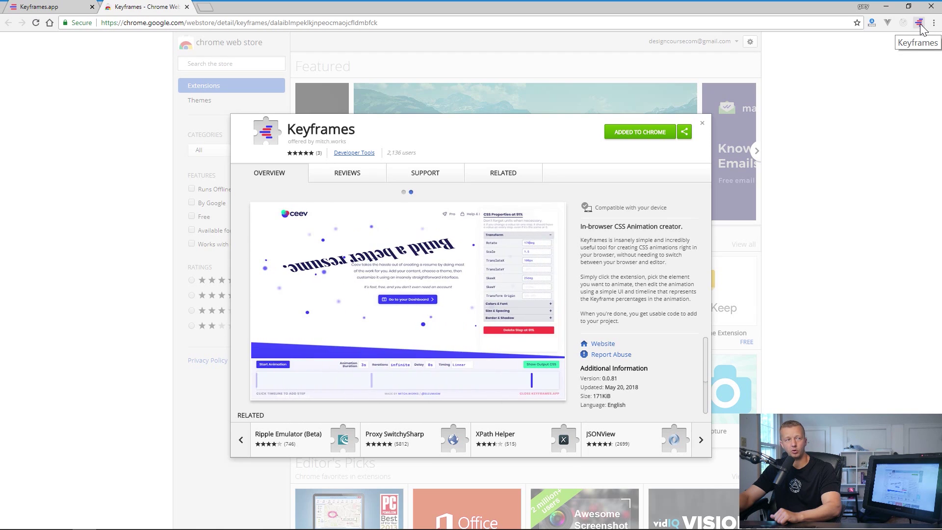
{"action": "left_click", "coordinate": [703, 125]}
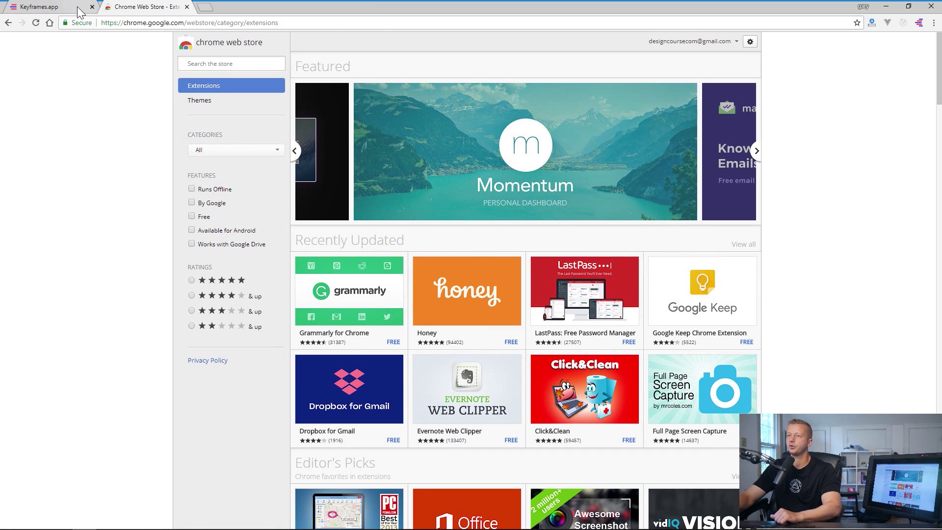
{"action": "left_click", "coordinate": [73, 9]}
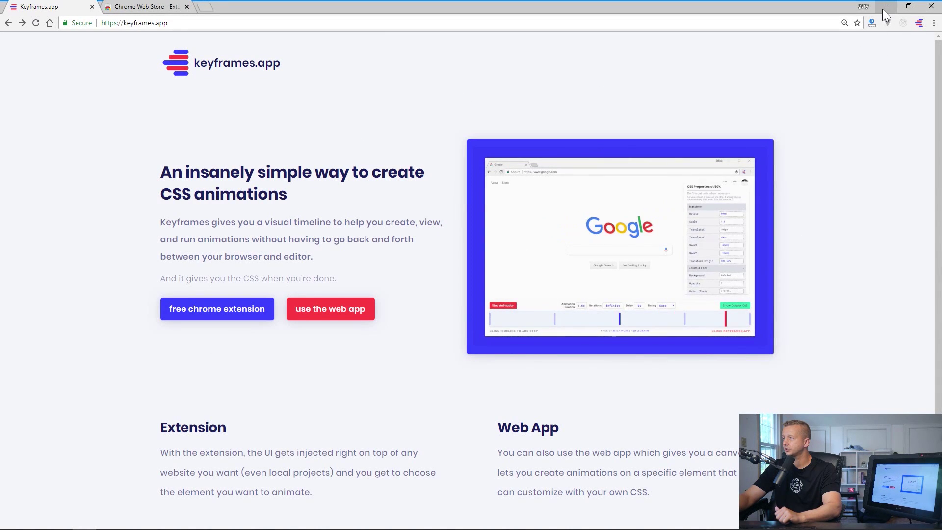
Create index.html in the keyframes project.
{"action": "mouse_move", "coordinate": [311, 527]}
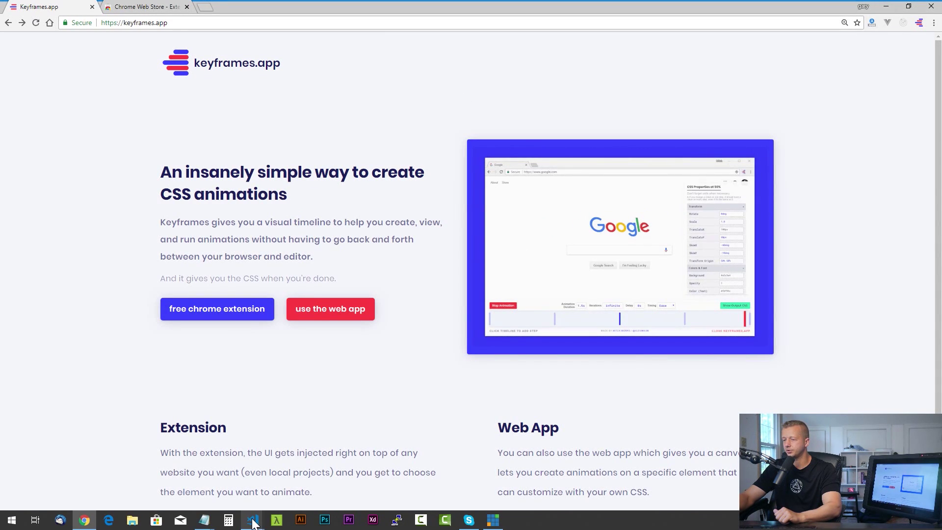
{"action": "mouse_move", "coordinate": [252, 519]}
{"action": "left_click", "coordinate": [303, 500]}
{"action": "mouse_move", "coordinate": [67, 99]}
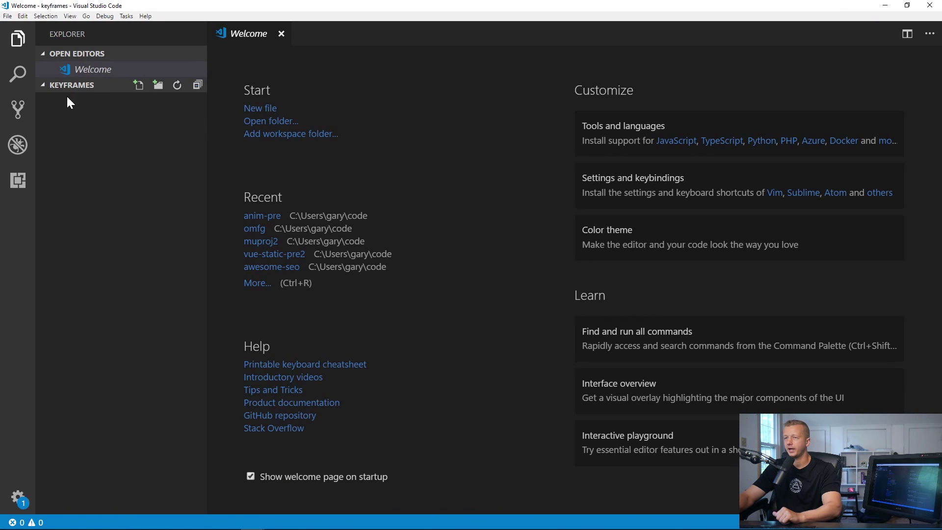
{"action": "left_click", "coordinate": [138, 86]}
{"action": "type", "text": "index.html"}
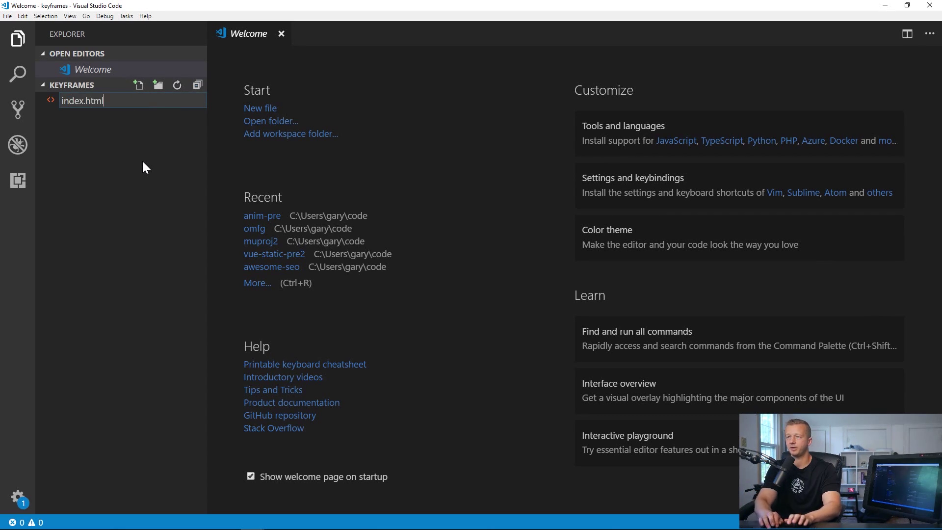
{"action": "key", "text": "Return"}
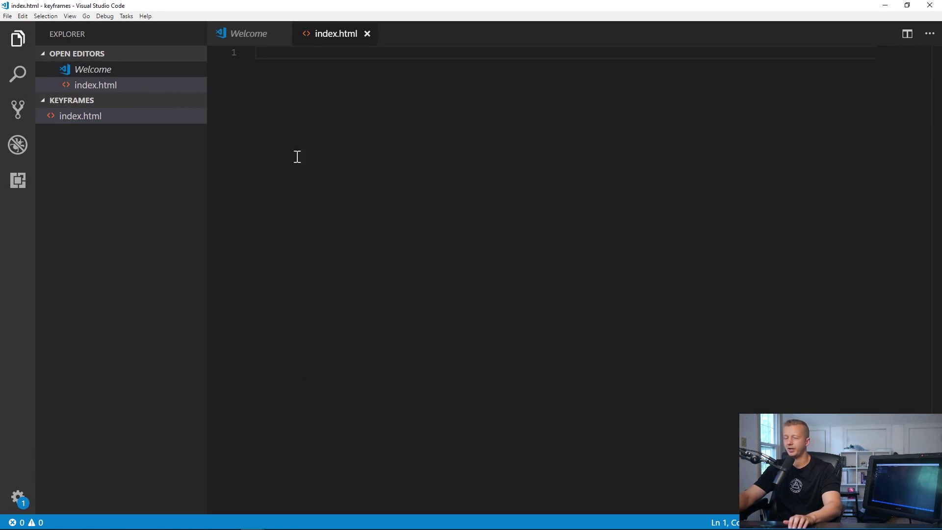
Expand Emmet '!' into HTML5 boilerplate and enlarge the editor view.
{"action": "type", "text": "!"}
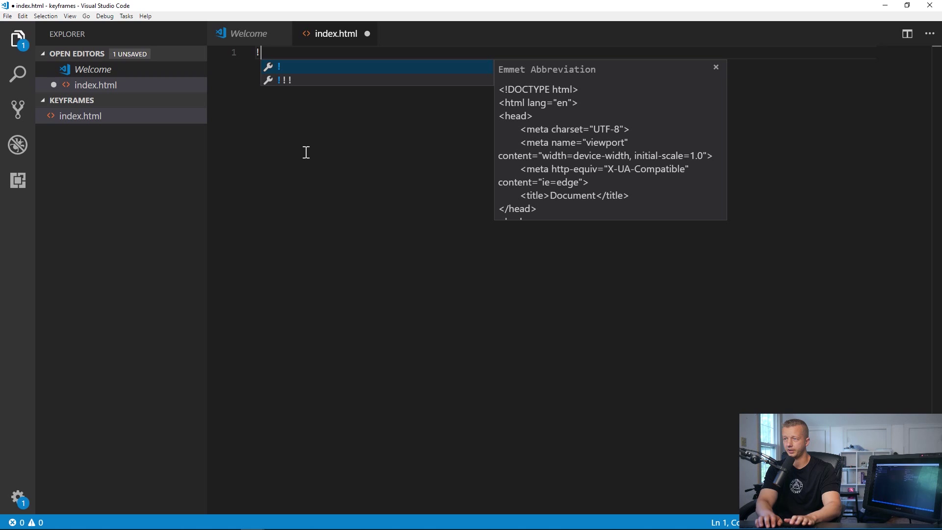
{"action": "key", "text": "Tab"}
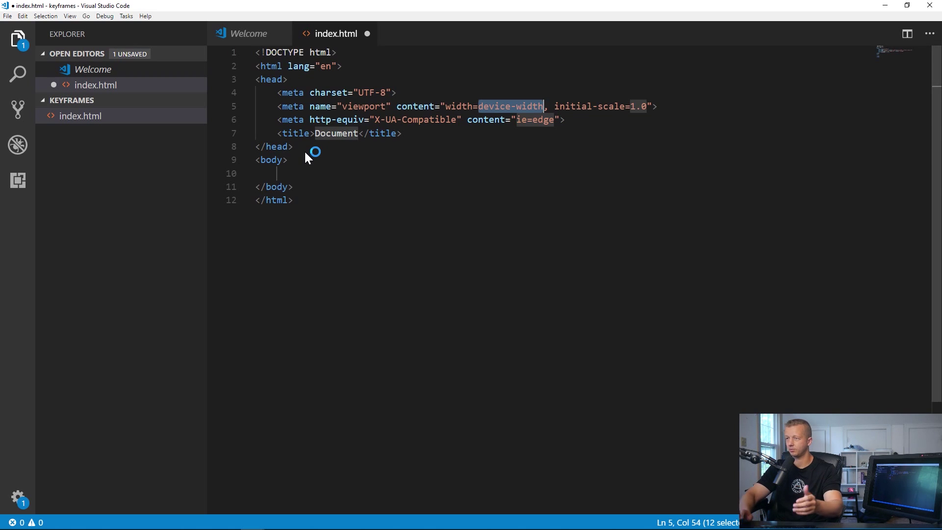
{"action": "left_click", "coordinate": [309, 192]}
{"action": "key", "text": "ctrl+equal"}
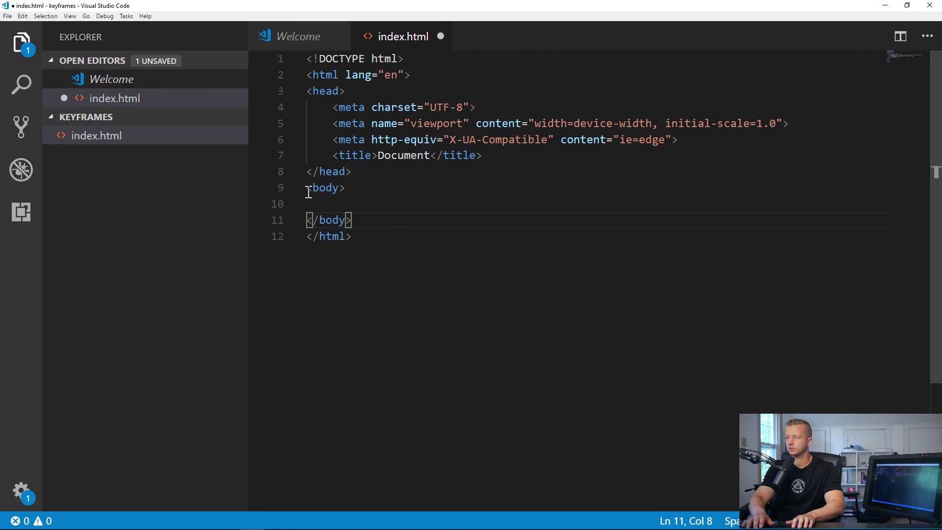
{"action": "key", "text": "ctrl+equal"}
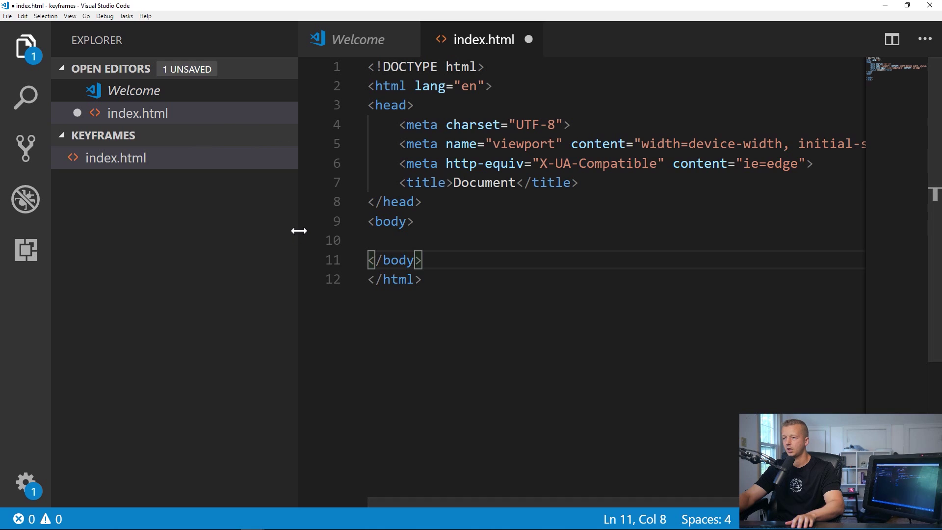
{"action": "left_click_drag", "start_coordinate": [297, 231], "coordinate": [224, 231]}
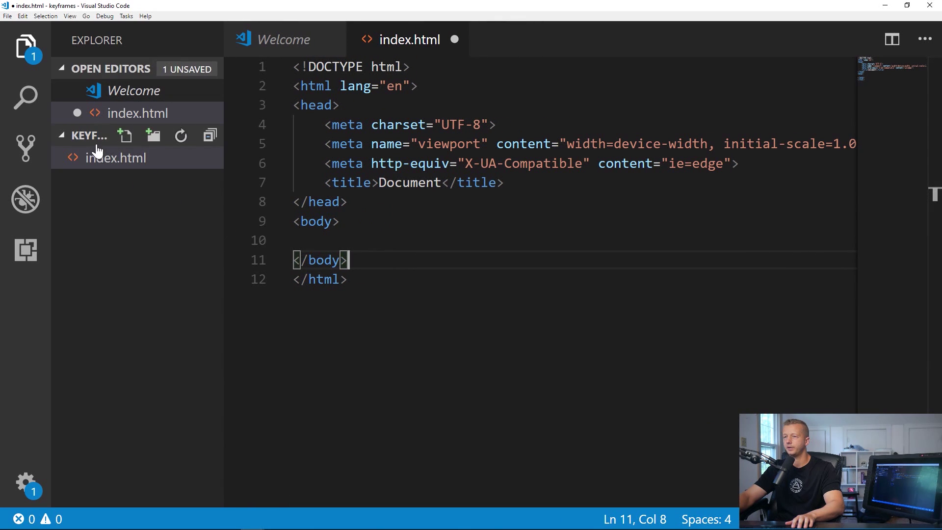
Create a new main.css file in the project.
{"action": "left_click", "coordinate": [125, 136]}
{"action": "type", "text": "main.css"}
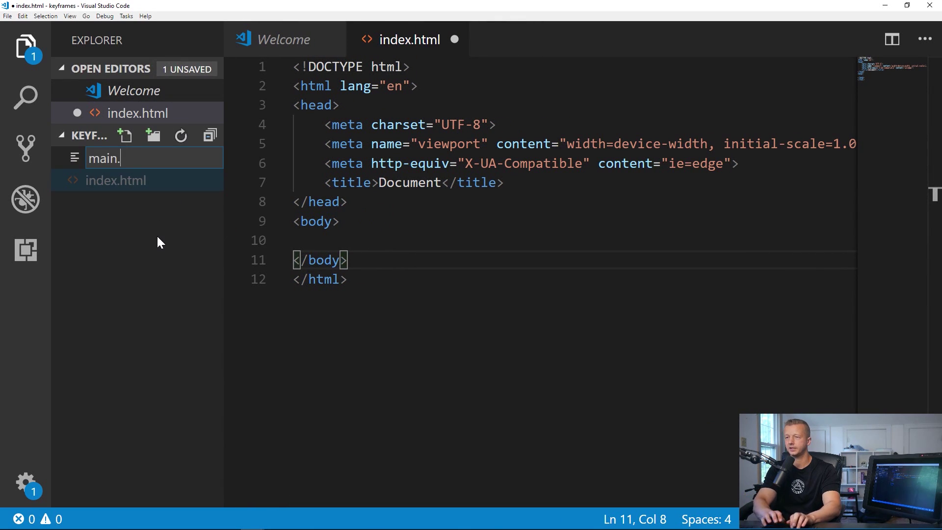
{"action": "key", "text": "Return"}
{"action": "left_click", "coordinate": [127, 183]}
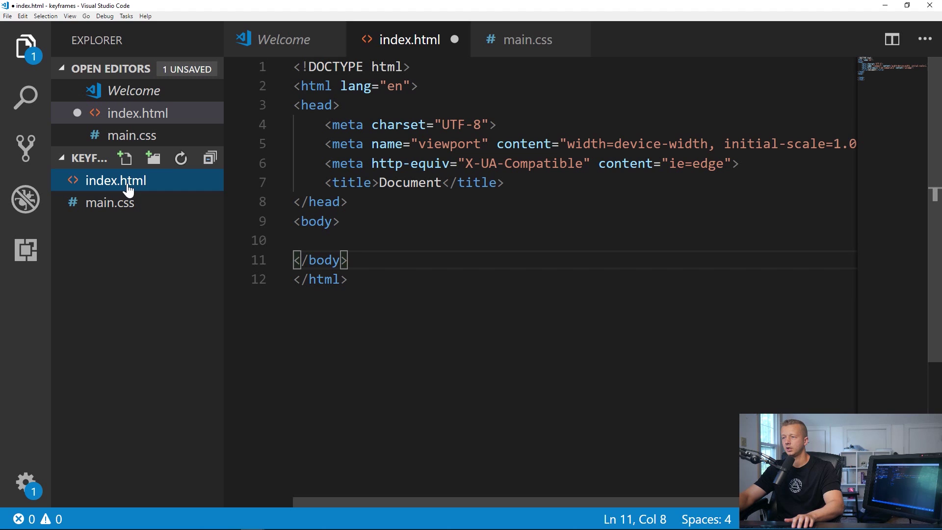
Paste the main.css and Google Fonts link tags on a new line after line 6.
{"action": "left_click", "coordinate": [472, 203]}
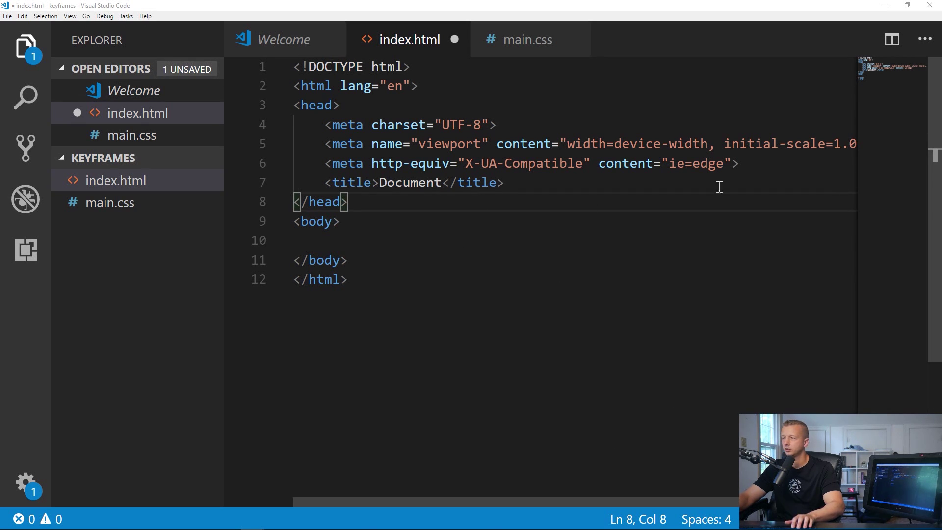
{"action": "left_click", "coordinate": [751, 169]}
{"action": "key", "text": "Return"}
{"action": "left_click_drag", "start_coordinate": [410, 189], "coordinate": [296, 182]}
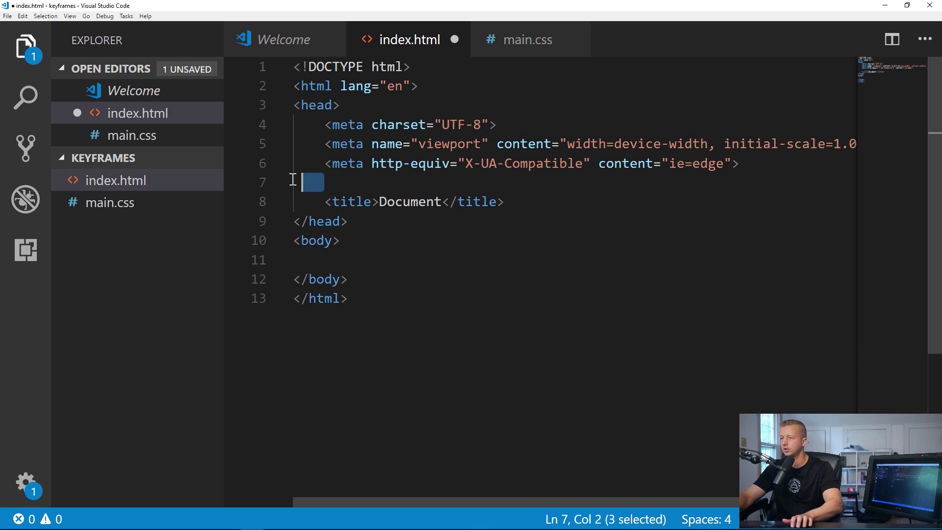
{"action": "type", "text": "<link rel=\"stylesheet\" href=\"main.css\">     <link href=\"https://fonts.googleapis.com/css?family=Montserrat\" rel=\"stylesheet\">"}
{"action": "key", "text": "ctrl+b"}
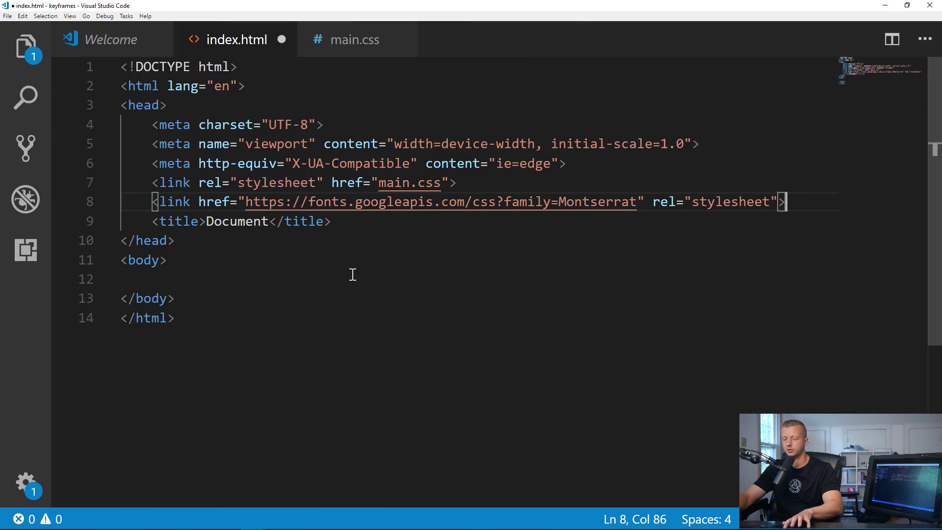
Review the pasted main.css and Montserrat Google Fonts links in the head.
{"action": "left_click_drag", "start_coordinate": [153, 182], "coordinate": [472, 187]}
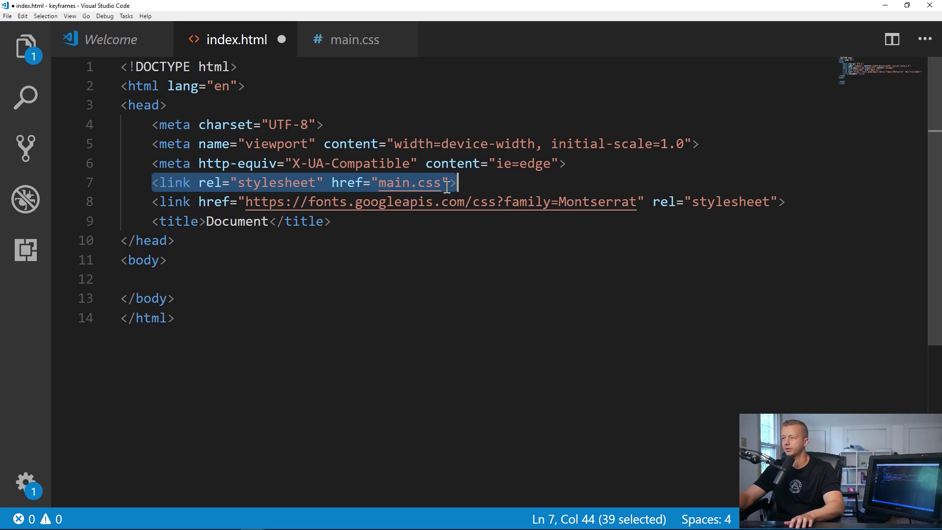
{"action": "key", "text": "Escape"}
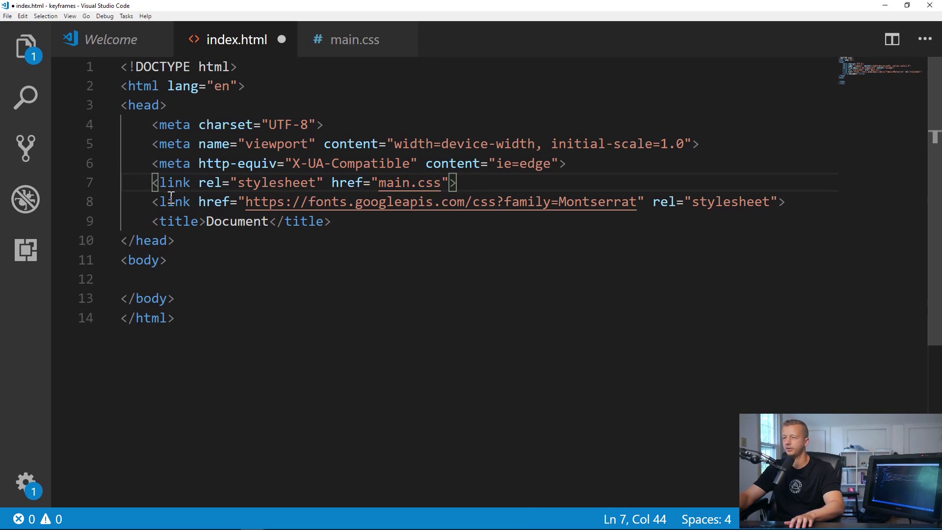
{"action": "left_click_drag", "start_coordinate": [153, 199], "coordinate": [809, 206]}
{"action": "key", "text": "Escape"}
{"action": "double_click", "coordinate": [582, 202]}
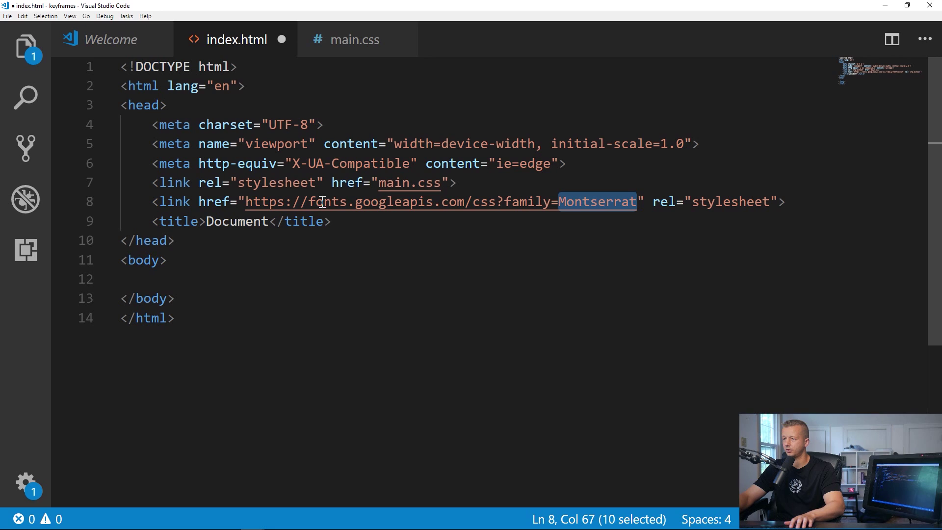
{"action": "left_click", "coordinate": [443, 202]}
{"action": "left_click", "coordinate": [326, 126]}
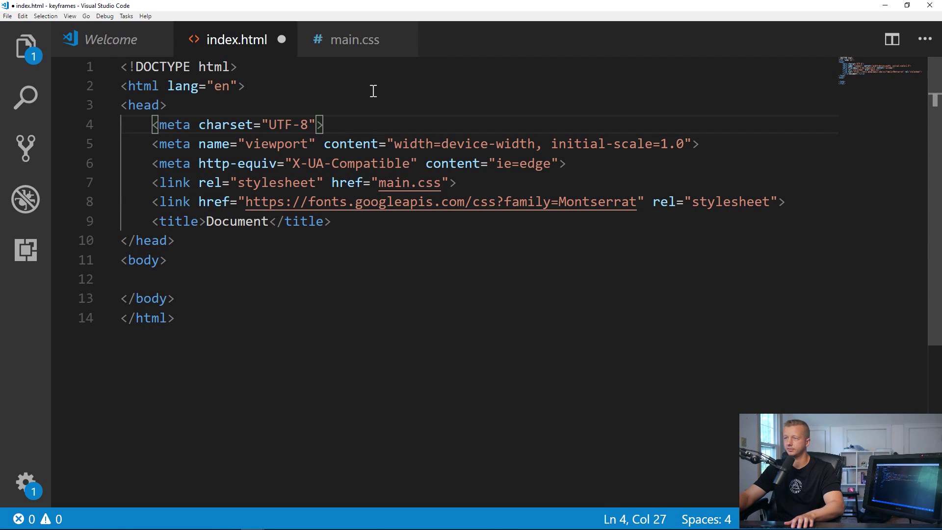
{"action": "left_click", "coordinate": [363, 111]}
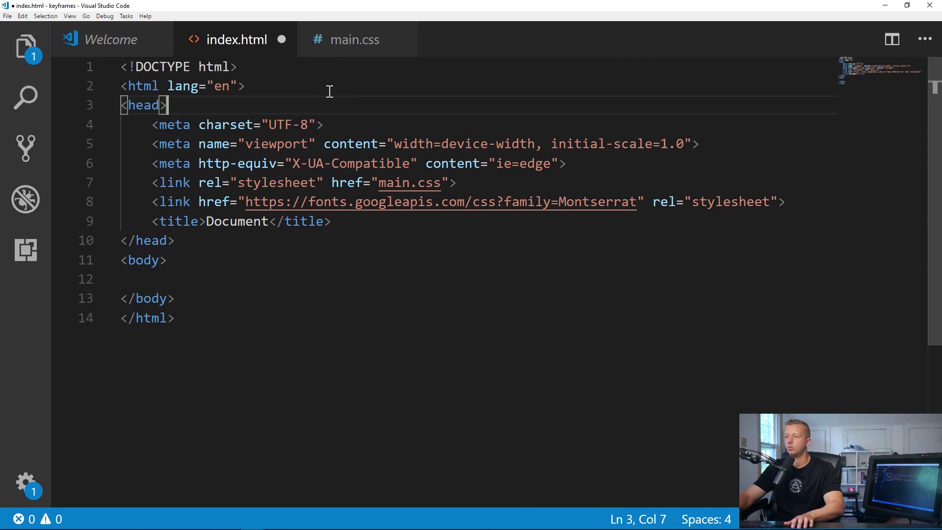
{"action": "left_click", "coordinate": [331, 89]}
{"action": "left_click", "coordinate": [216, 276]}
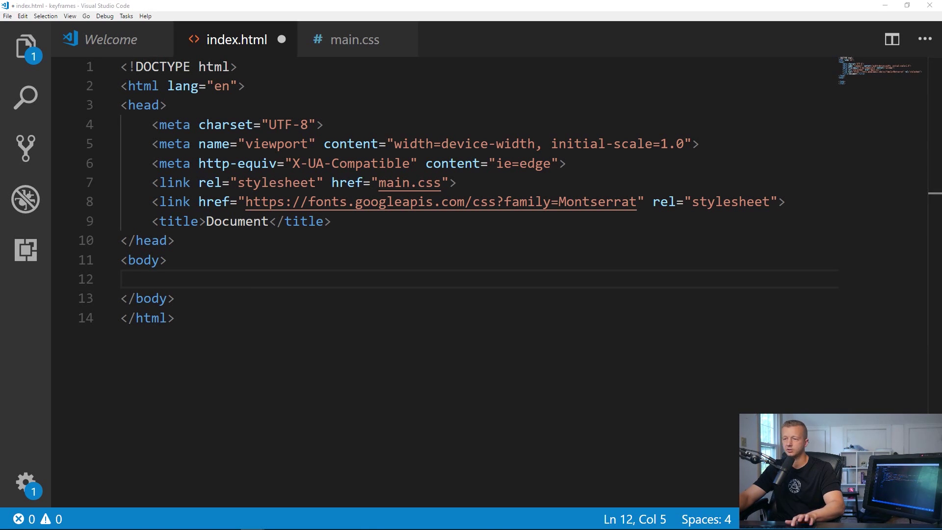
Paste the container markup with headline, paragraph and CTA link at line 12.
{"action": "left_click", "coordinate": [221, 280]}
{"action": "key", "text": "ctrl+v"}
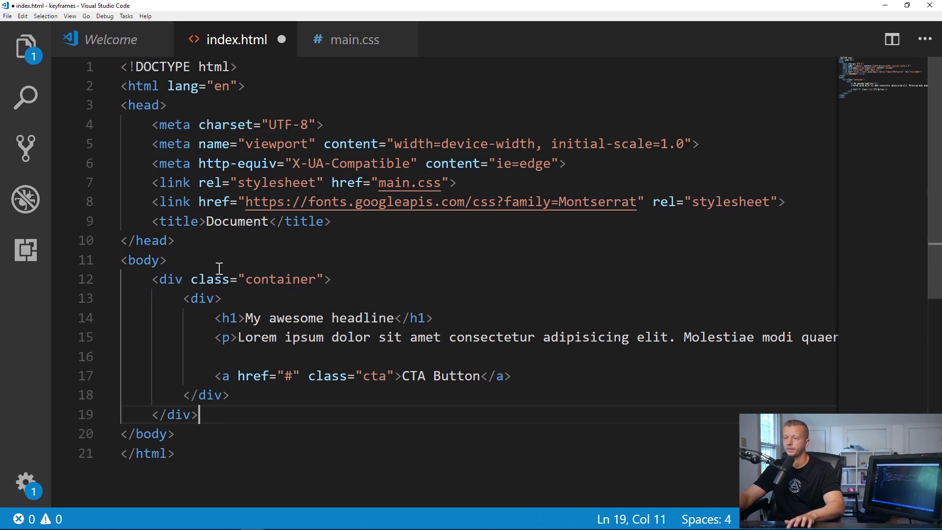
{"action": "scroll", "coordinate": [295, 386], "scroll_direction": "down", "scroll_amount": 1}
{"action": "left_click_drag", "start_coordinate": [329, 229], "coordinate": [440, 263]}
{"action": "left_click", "coordinate": [229, 267]}
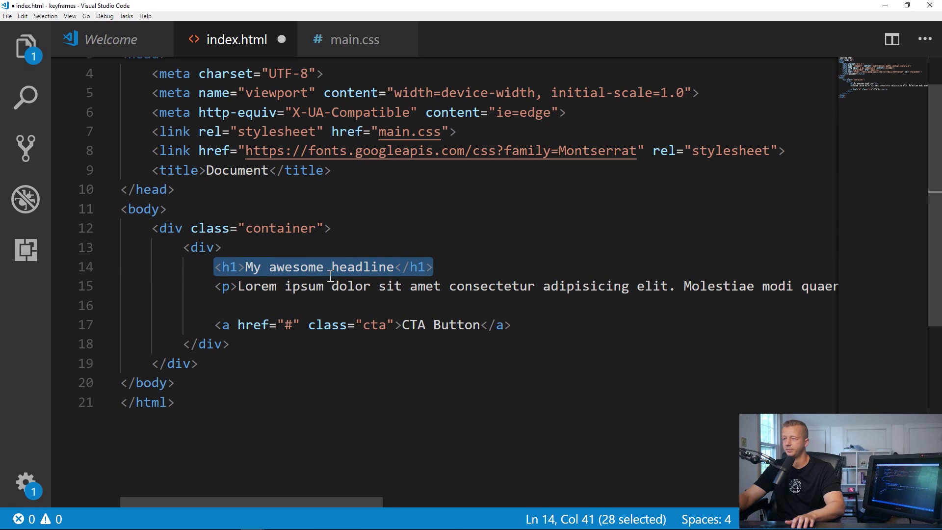
Review the paragraph and CTA Button lines, then save index.html.
{"action": "left_click_drag", "start_coordinate": [214, 287], "coordinate": [238, 287]}
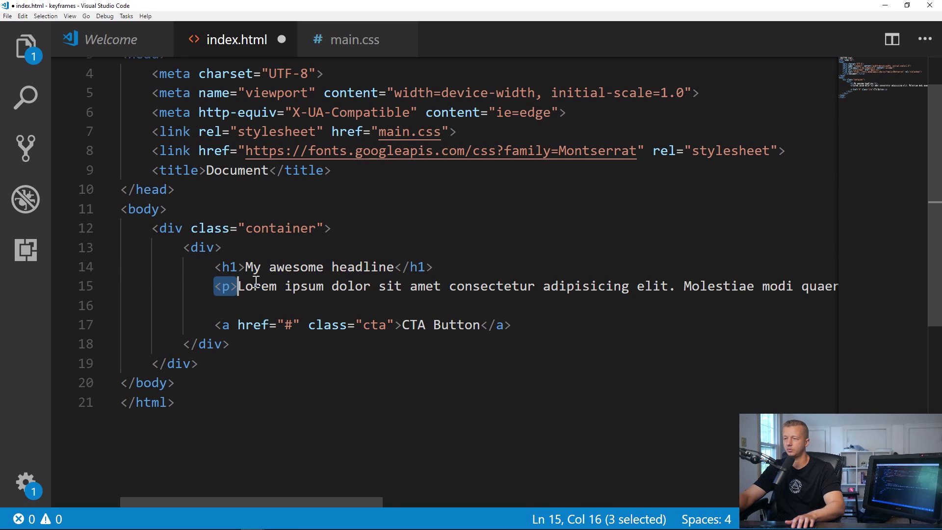
{"action": "left_click_drag", "start_coordinate": [215, 328], "coordinate": [526, 324]}
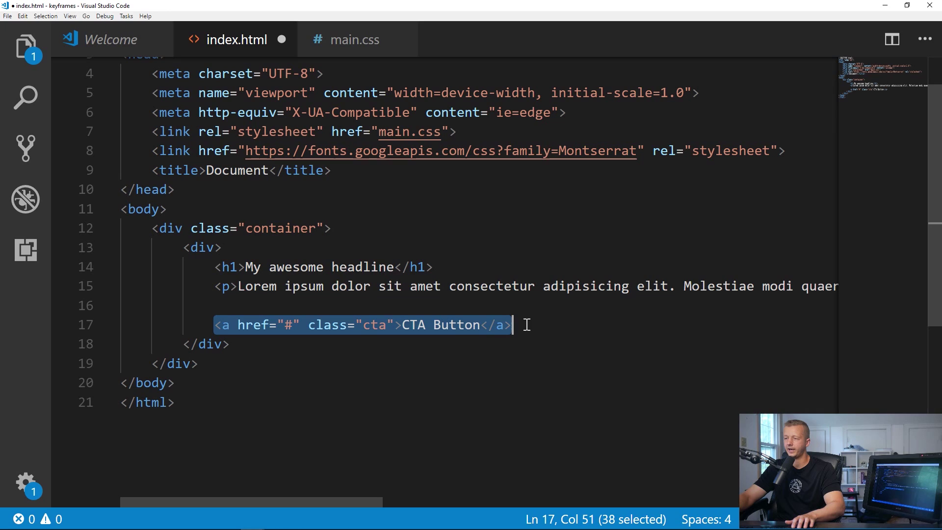
{"action": "left_click", "coordinate": [527, 325]}
{"action": "left_click", "coordinate": [380, 336]}
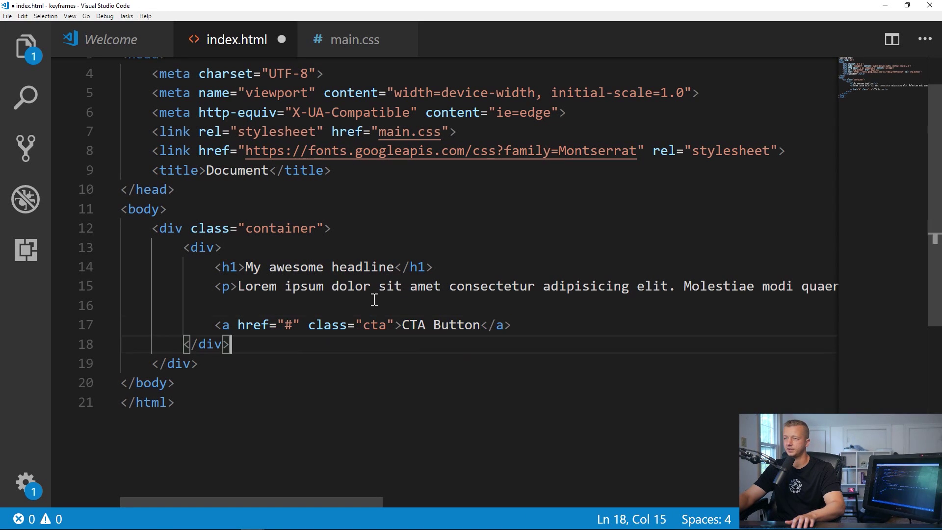
{"action": "left_click", "coordinate": [370, 248]}
{"action": "key", "text": "ctrl+s"}
{"action": "left_click", "coordinate": [344, 46]}
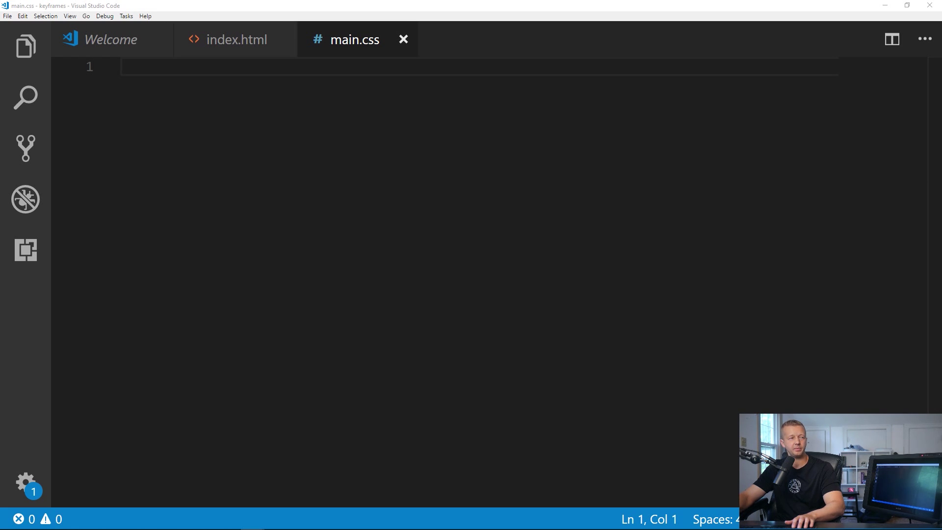
Paste styles for body, blue .container, h1, p and a.cta into main.css and save.
{"action": "type", "text": "body {     background: #f1f1f1;     font-family: 'Montserrat', sans-serif;     margin: 0; }  .container {     background: rgb(0, 132, 255);     padding: 5em;     color: #fff; }  h1 {     font-size: 3em; }  p {     font-size: 1.1em;     line-height: 1.6em; }  a.cta {     display: inline-block;     padding: 1em;     background: rgb(242, 255, 196);     border-radius: 4px;     color: rgb(0, 132, 255);     text-decoration: none;     margin-top: 20px;     font-size: 1.3em;     font-weight: bold; }"}
{"action": "scroll", "coordinate": [254, 232], "scroll_direction": "up", "scroll_amount": 3}
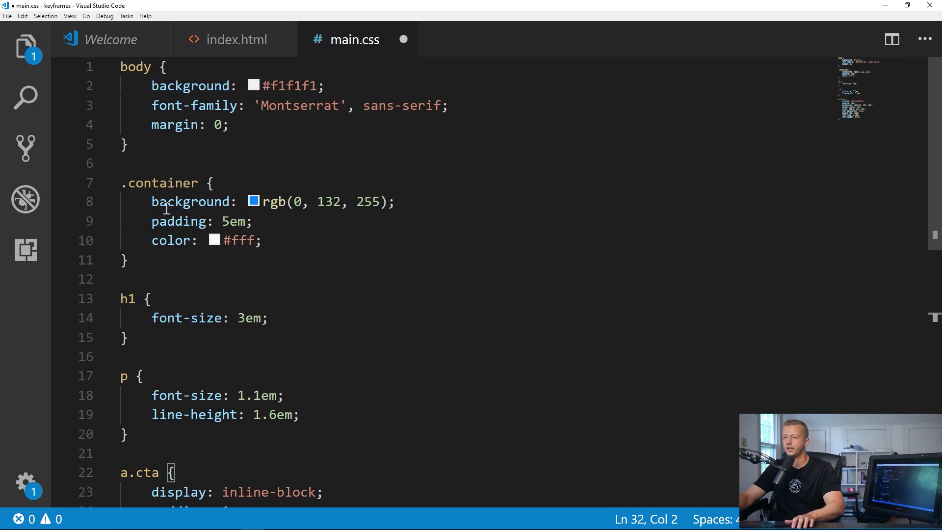
{"action": "scroll", "coordinate": [176, 269], "scroll_direction": "down", "scroll_amount": 3}
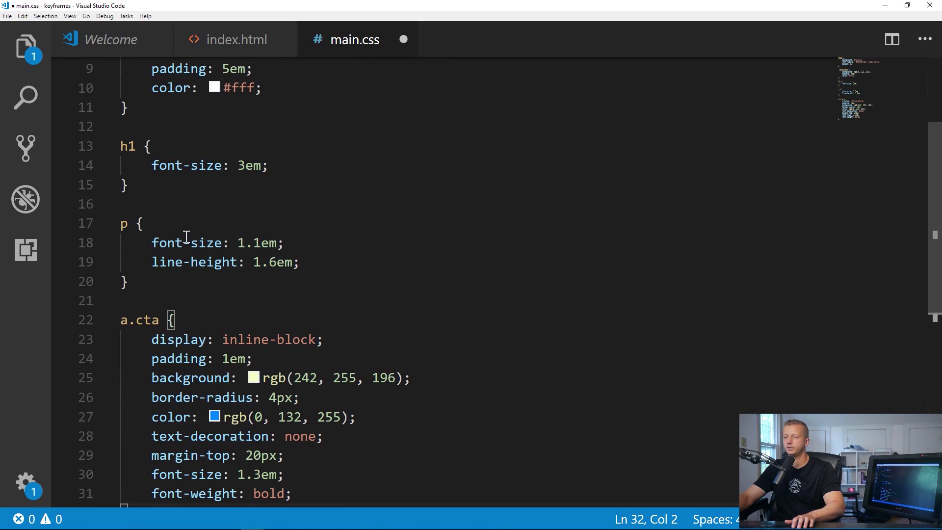
{"action": "scroll", "coordinate": [186, 237], "scroll_direction": "down", "scroll_amount": 3}
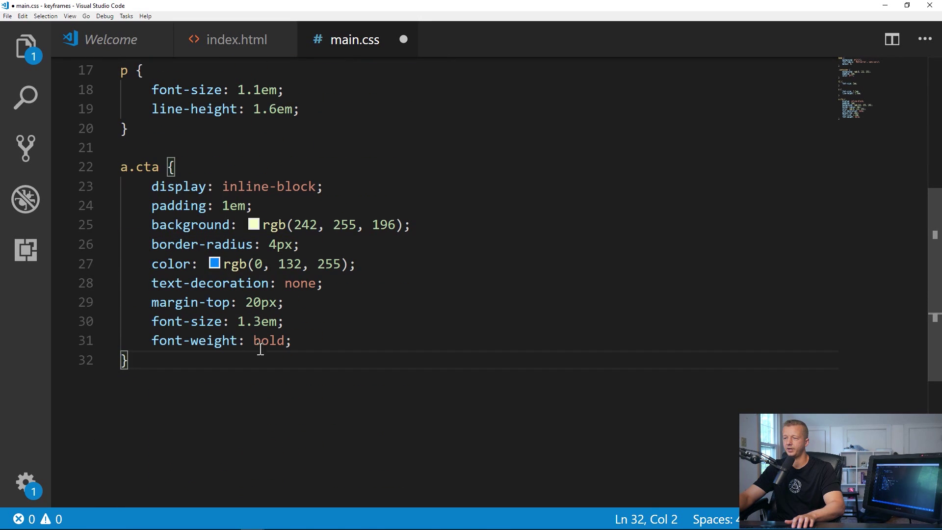
{"action": "key", "text": "ctrl+z"}
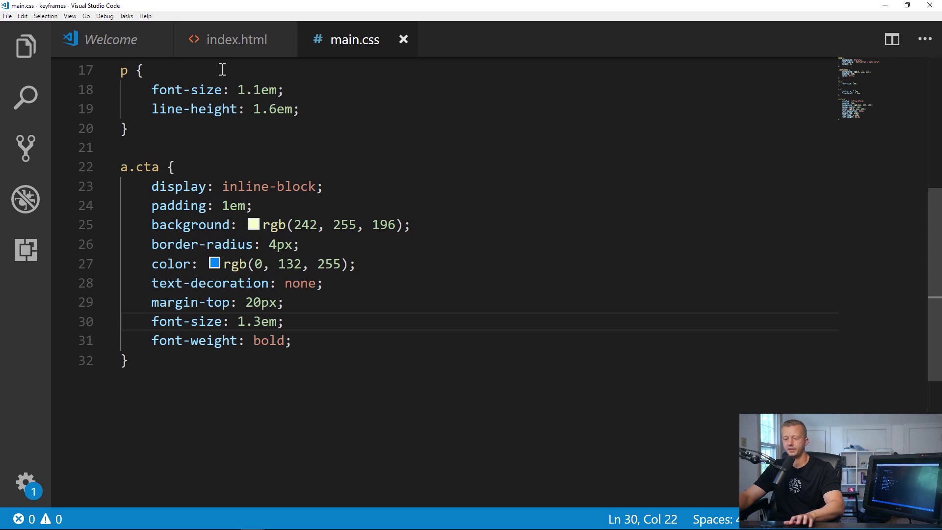
{"action": "key", "text": "ctrl+b"}
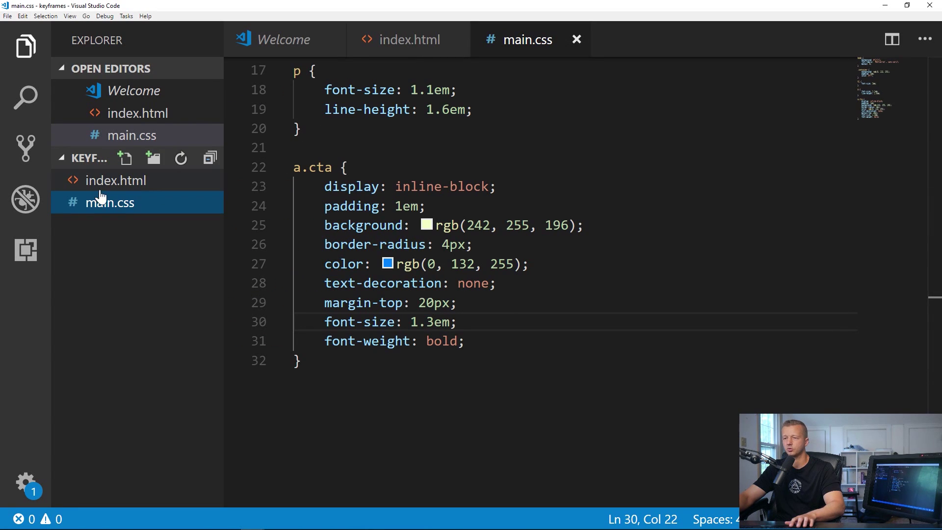
Serve index.html with Live Server at 127.0.0.1:5500, retrying after the port error.
{"action": "right_click", "coordinate": [117, 182]}
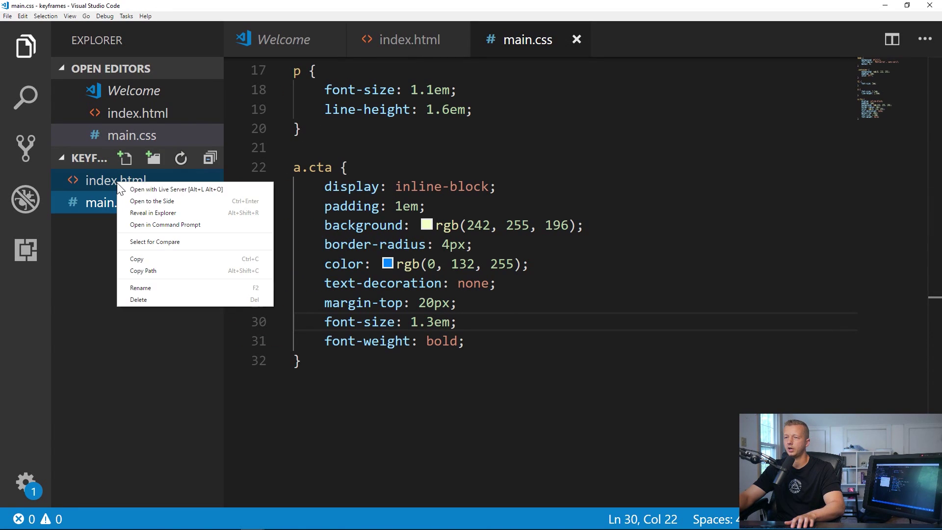
{"action": "left_click", "coordinate": [171, 190]}
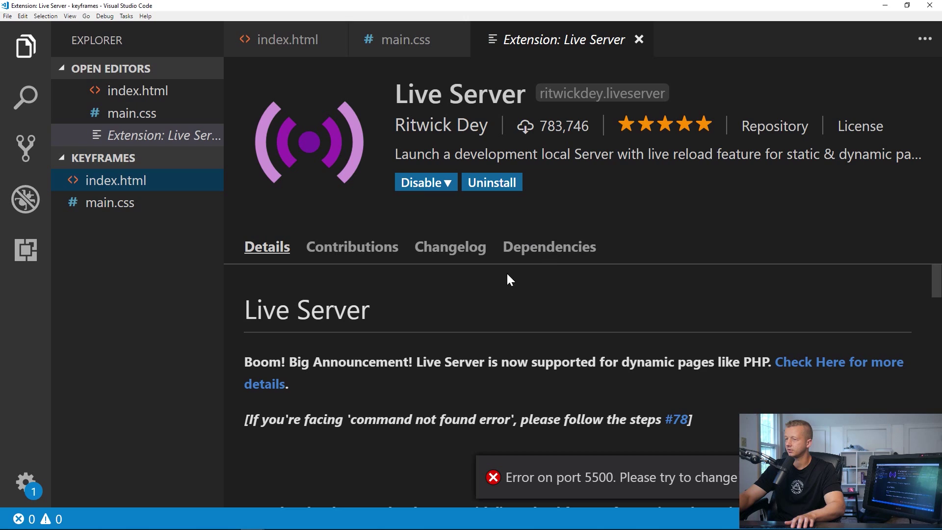
{"action": "left_click", "coordinate": [440, 186]}
{"action": "left_click", "coordinate": [620, 280]}
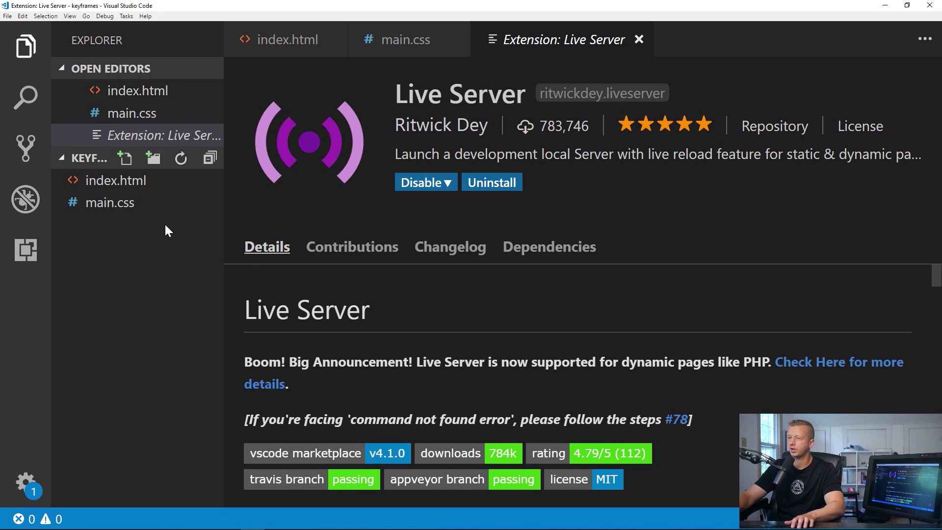
{"action": "left_click", "coordinate": [131, 182]}
{"action": "right_click", "coordinate": [134, 182]}
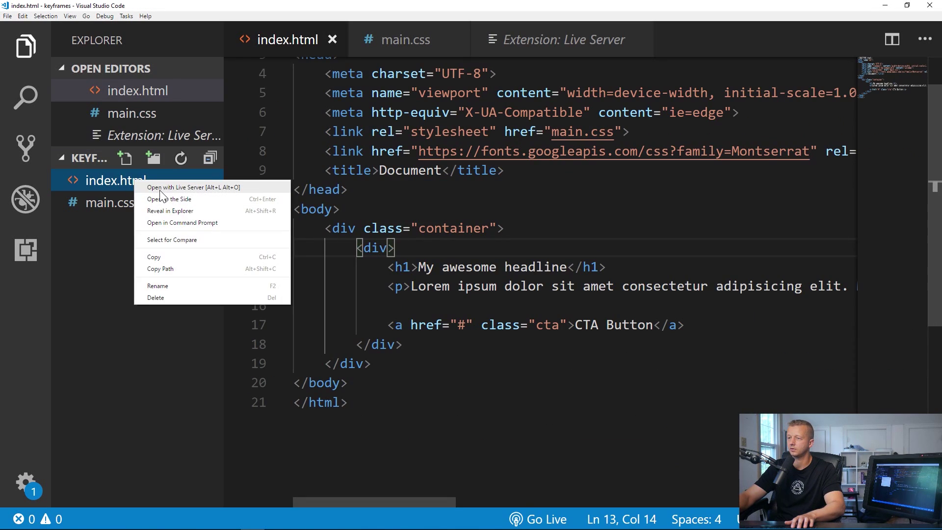
{"action": "left_click", "coordinate": [159, 189]}
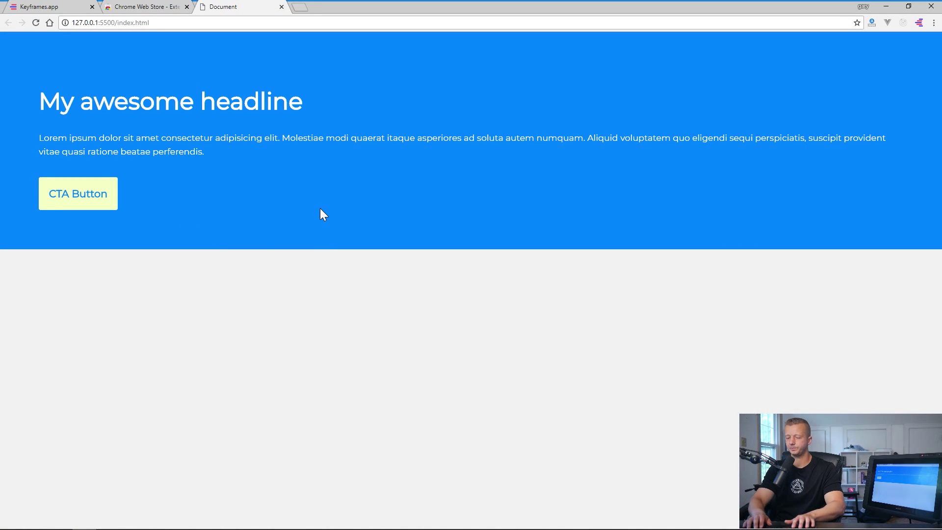
Zoom into the landing page and restore Chrome to a smaller window.
{"action": "key", "text": "ctrl+plus"}
{"action": "key", "text": "ctrl+plus"}
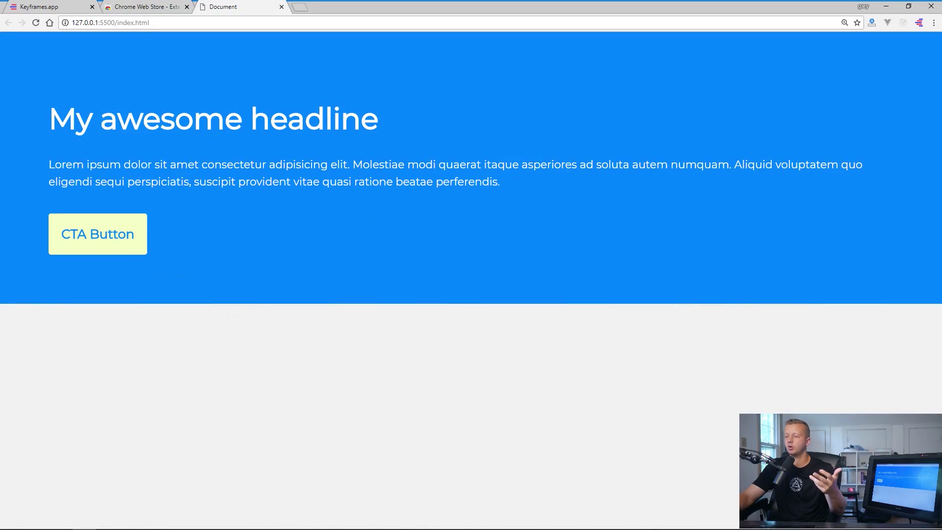
{"action": "left_click_drag", "start_coordinate": [354, 6], "coordinate": [372, 136]}
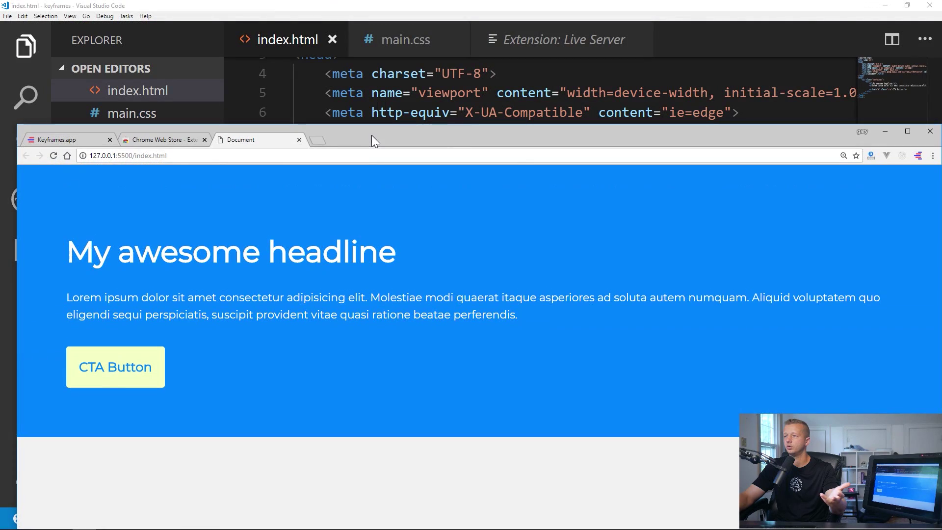
{"action": "left_click", "coordinate": [417, 93]}
{"action": "left_click", "coordinate": [404, 40]}
{"action": "left_click", "coordinate": [375, 150]}
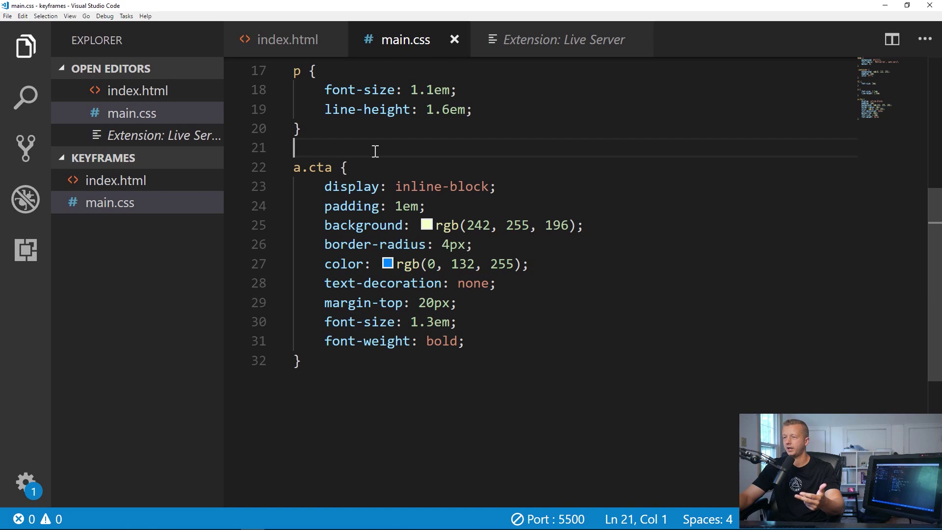
{"action": "scroll", "coordinate": [376, 150], "scroll_direction": "up", "scroll_amount": 5}
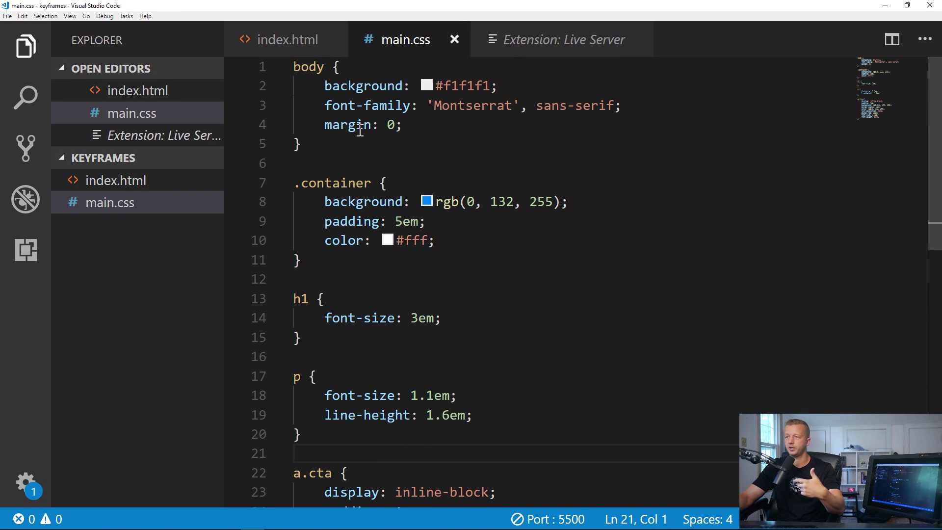
{"action": "left_click", "coordinate": [360, 168]}
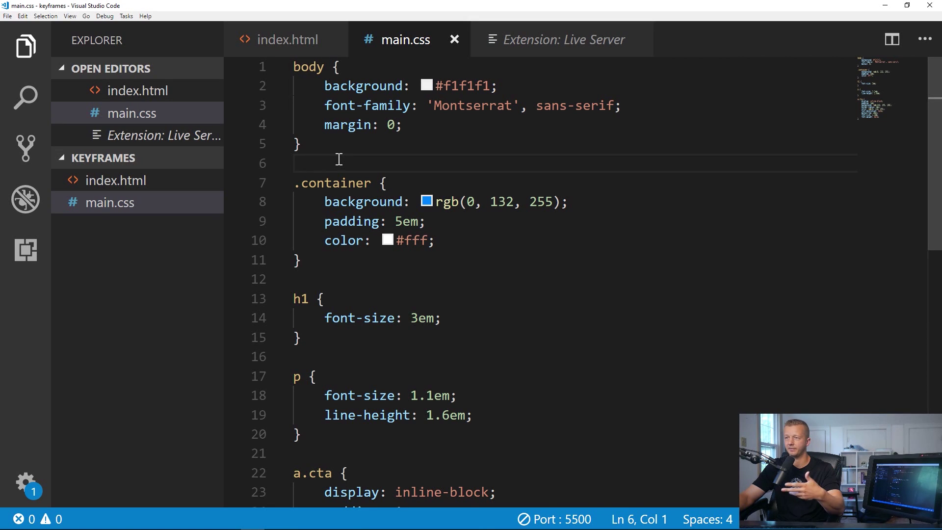
{"action": "mouse_move", "coordinate": [370, 172]}
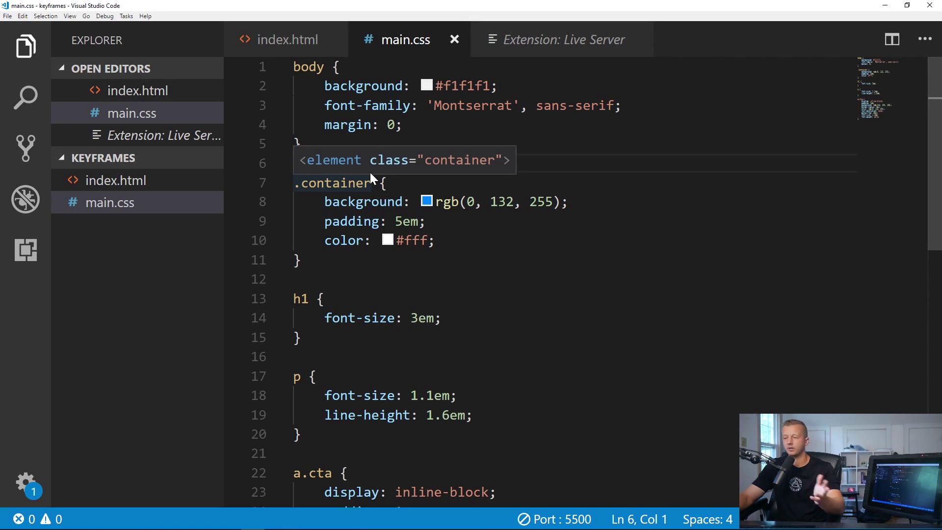
{"action": "mouse_move", "coordinate": [365, 228]}
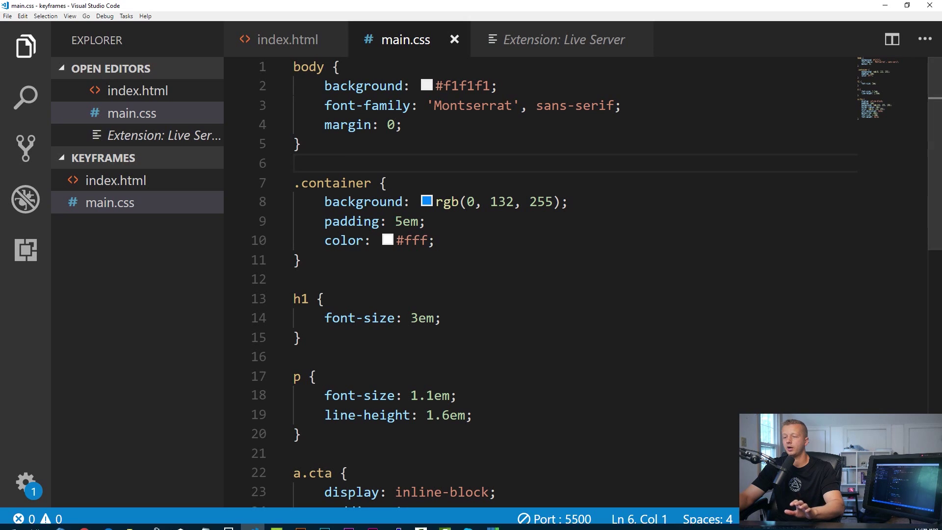
Maximise Chrome and start the Keyframes extension's element picker on the landing page.
{"action": "left_click", "coordinate": [84, 521]}
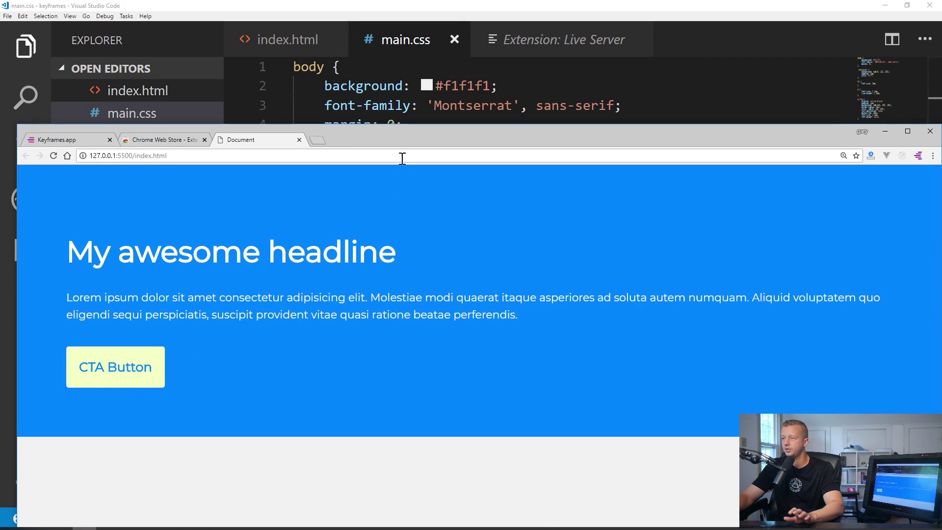
{"action": "double_click", "coordinate": [410, 137]}
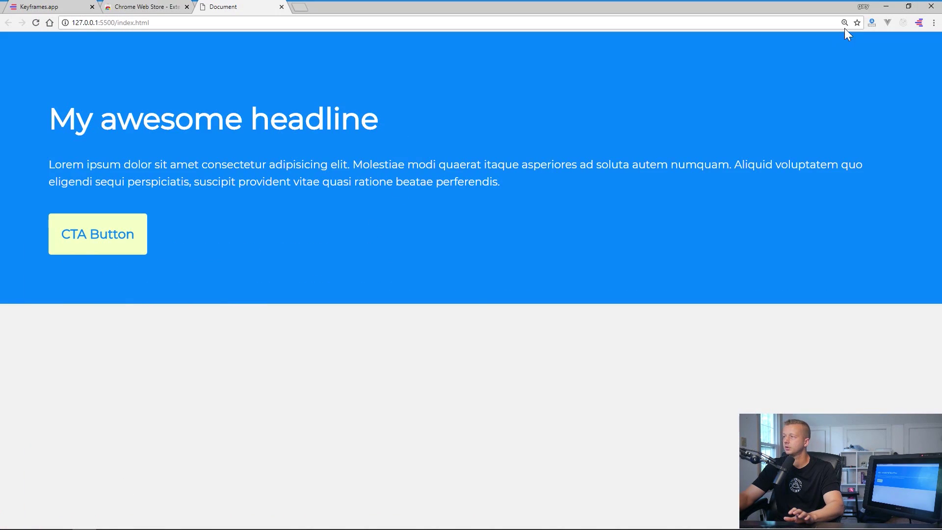
{"action": "left_click", "coordinate": [919, 24]}
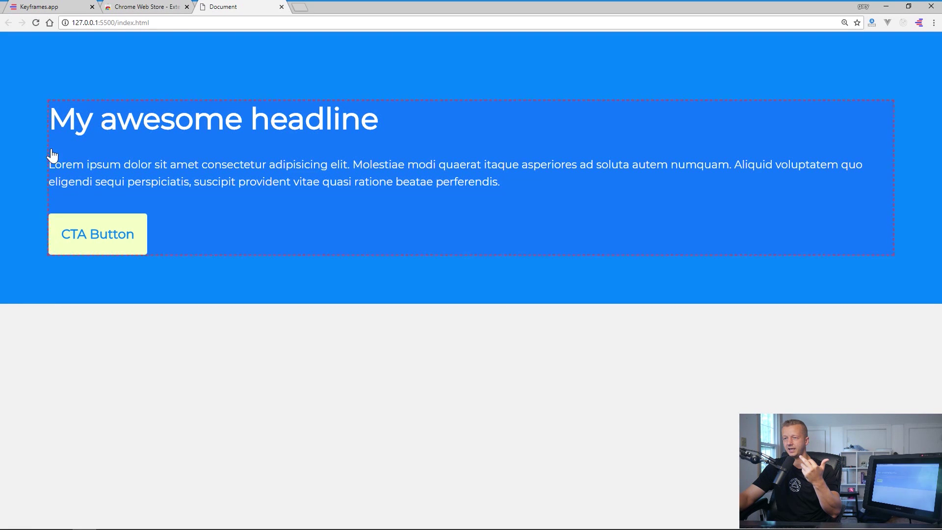
Pick the content container to animate and show its 0% step Transform properties.
{"action": "left_click", "coordinate": [50, 155]}
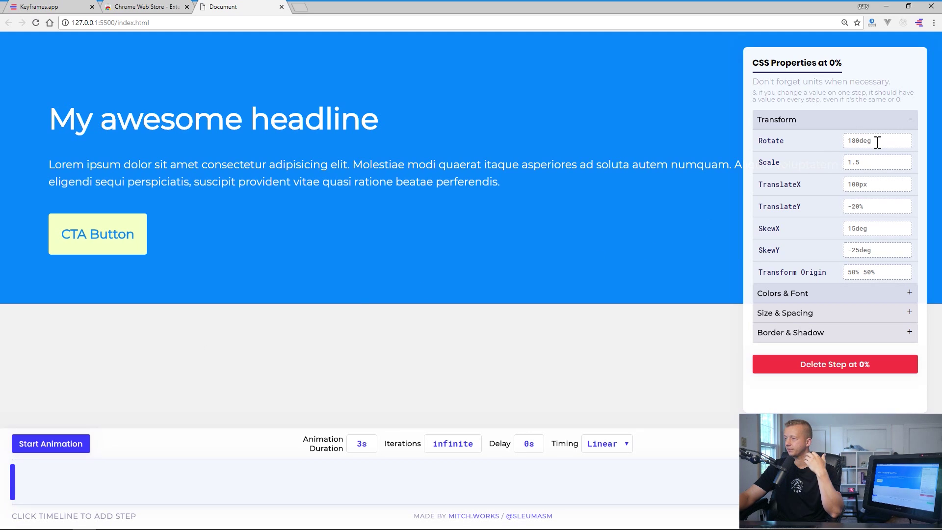
{"action": "left_click", "coordinate": [910, 120]}
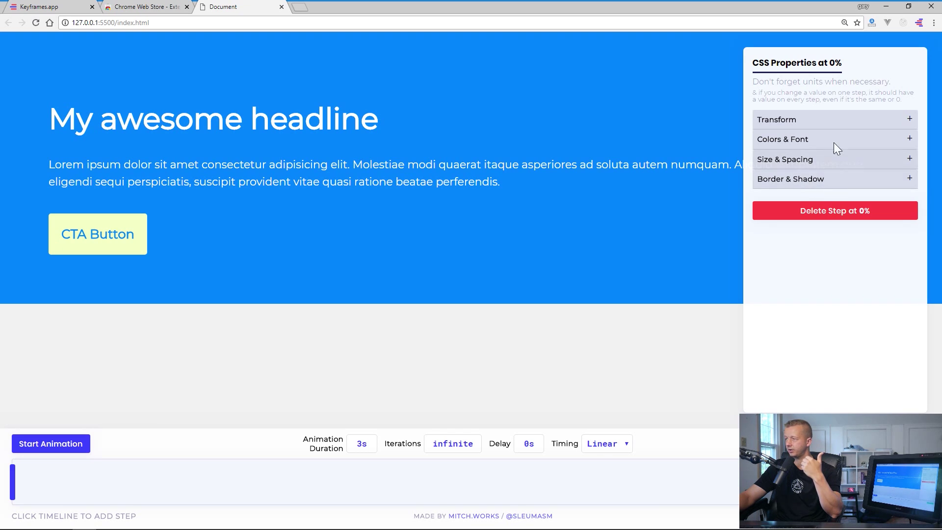
{"action": "left_click", "coordinate": [795, 120]}
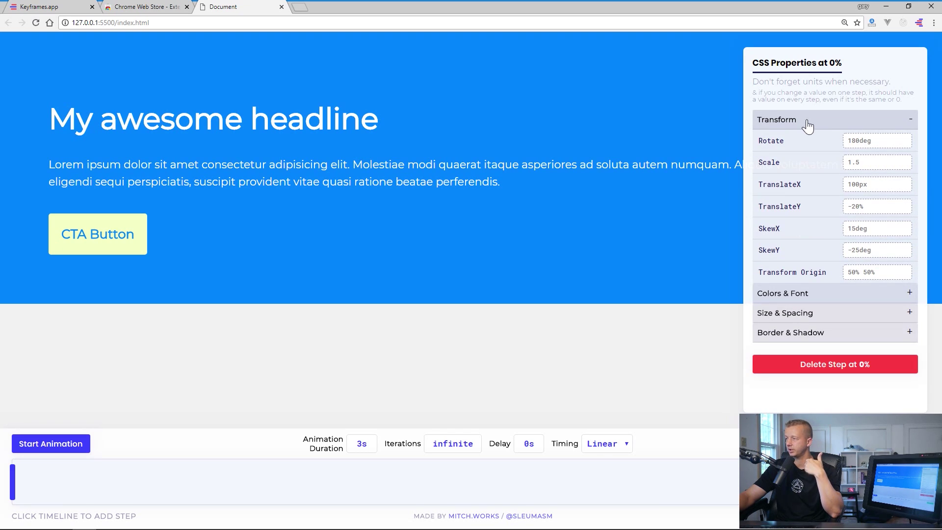
{"action": "left_click", "coordinate": [877, 168]}
Set the 0% step's Rotate value to 0.
{"action": "left_click", "coordinate": [875, 189]}
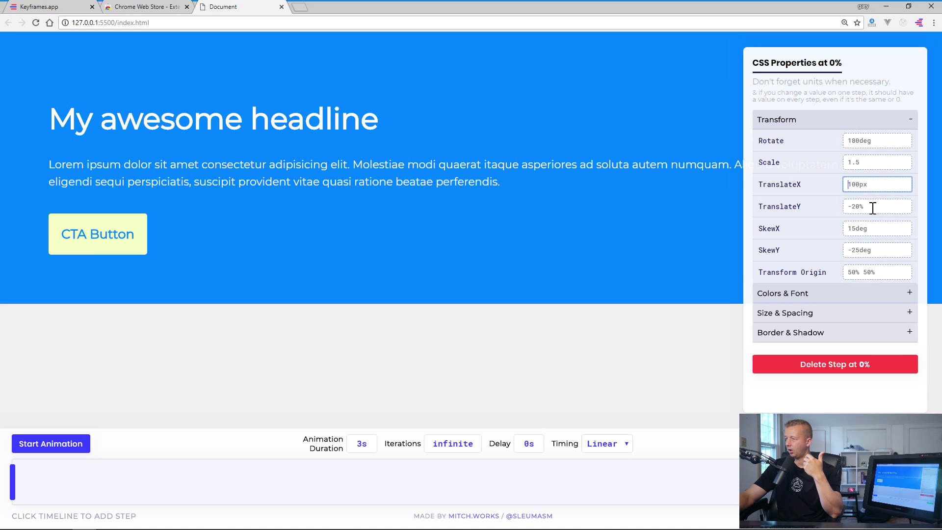
{"action": "left_click", "coordinate": [873, 208]}
{"action": "left_click", "coordinate": [874, 140]}
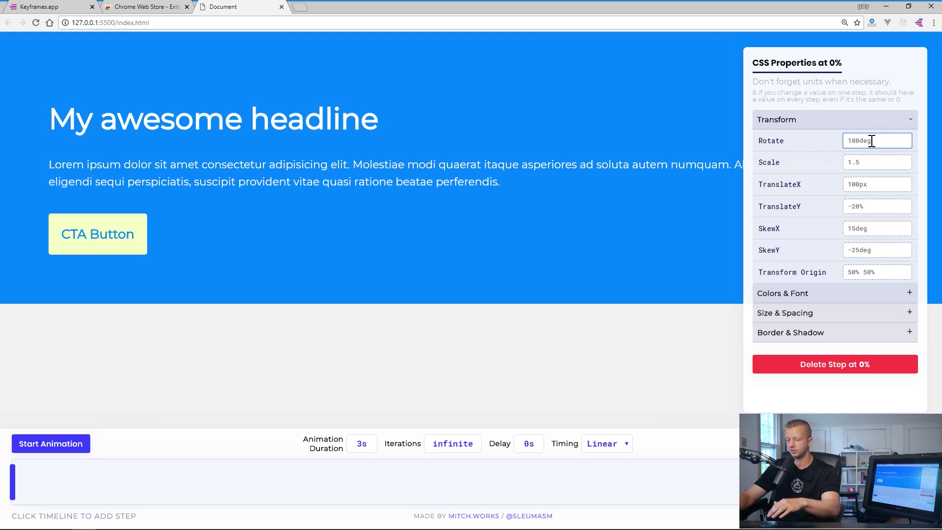
{"action": "key", "text": "ctrl+a"}
{"action": "type", "text": "0"}
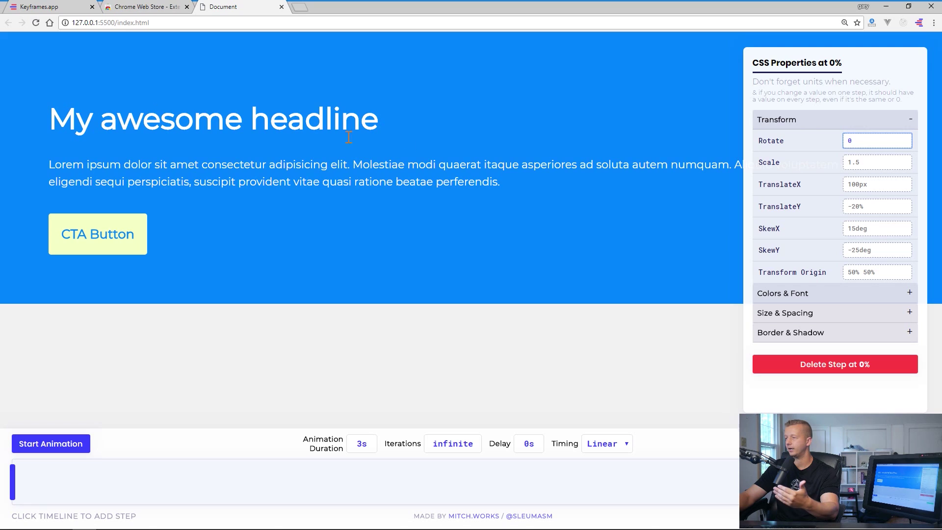
Set the 0% step's TranslateY to -15% and Opacity to 0.
{"action": "left_click", "coordinate": [870, 207]}
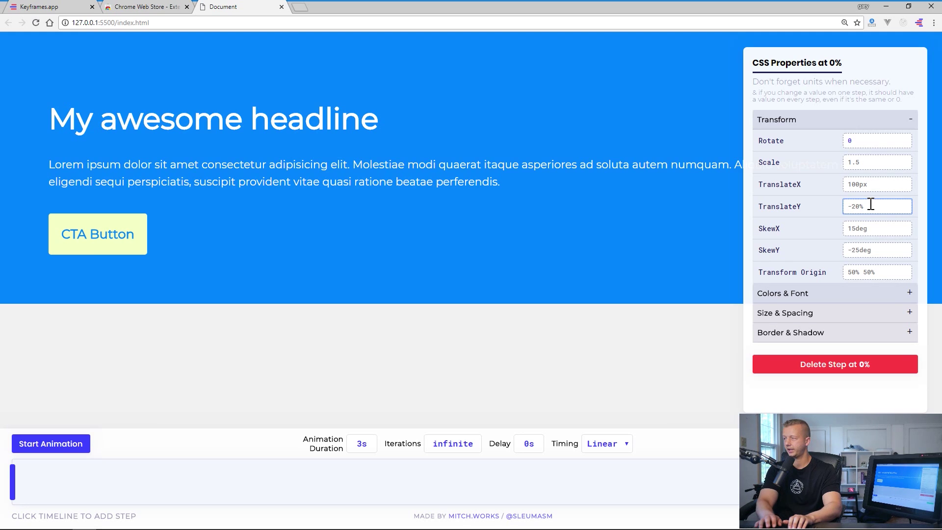
{"action": "key", "text": "BackSpace"}
{"action": "key", "text": "BackSpace"}
{"action": "key", "text": "BackSpace"}
{"action": "type", "text": "10%"}
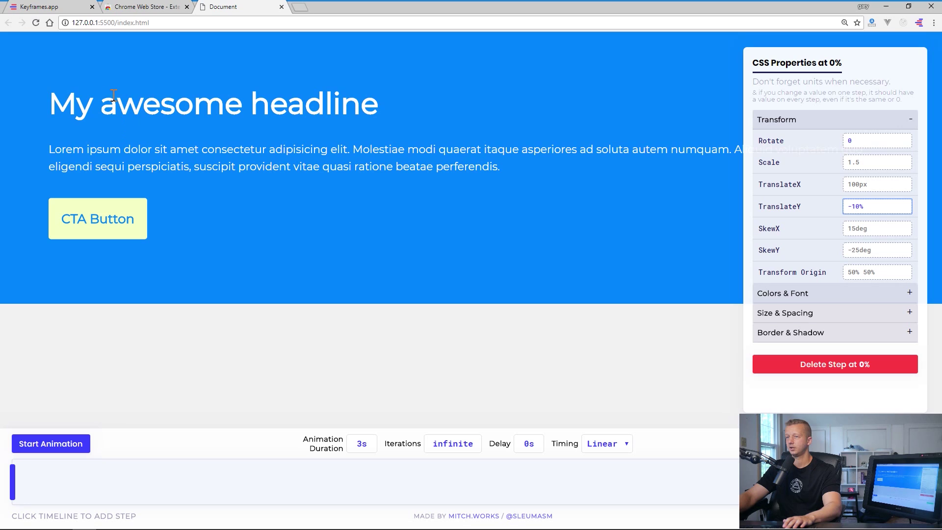
{"action": "double_click", "coordinate": [856, 206]}
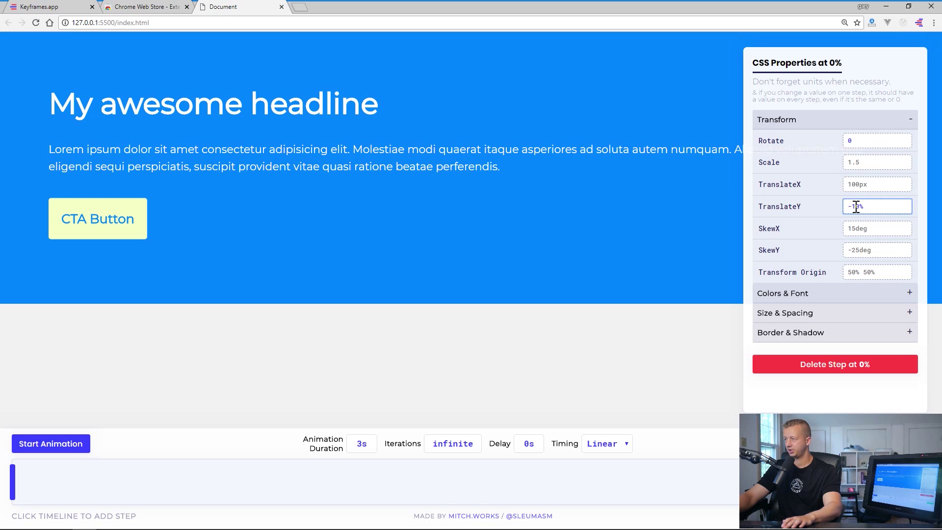
{"action": "type", "text": "15"}
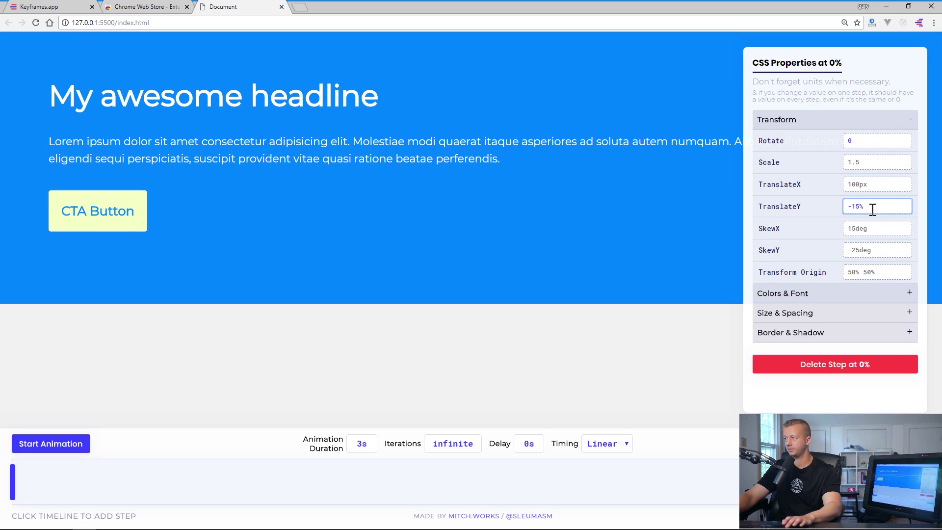
{"action": "left_click", "coordinate": [875, 294]}
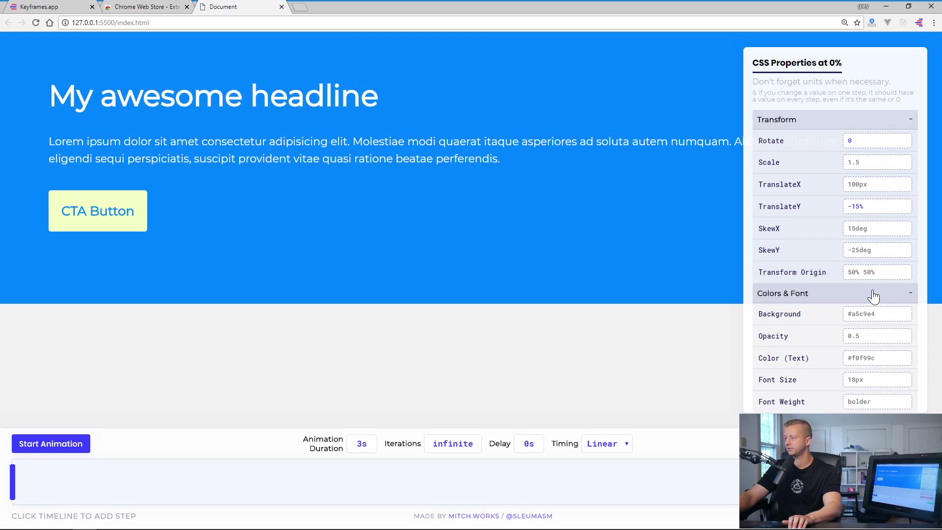
{"action": "left_click", "coordinate": [872, 337]}
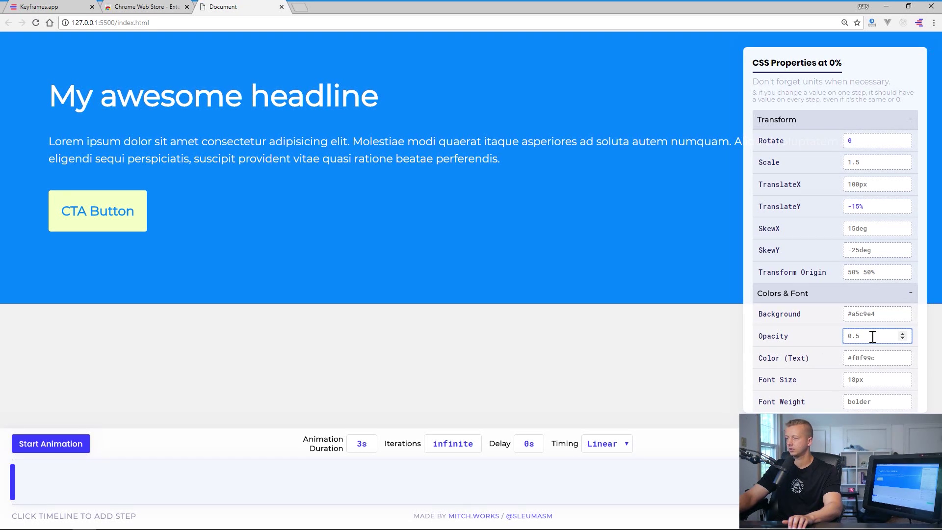
Add a 100% keyframe step with Opacity 1 and TranslateY 0 so the content reappears.
{"action": "type", "text": "0"}
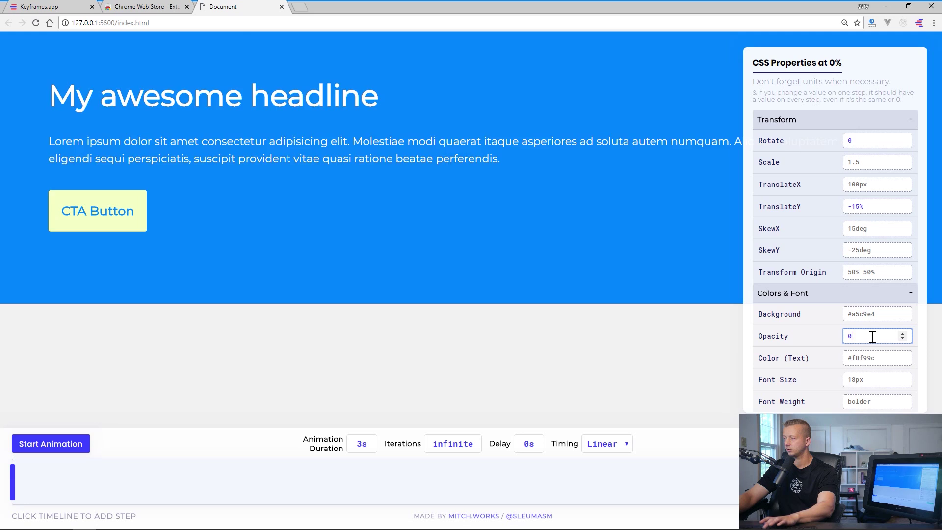
{"action": "left_click", "coordinate": [871, 354]}
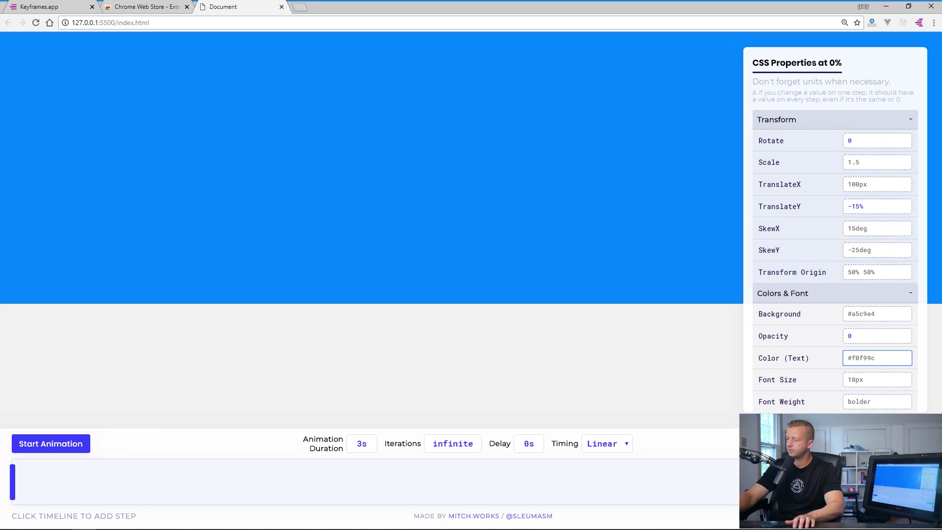
{"action": "left_click", "coordinate": [929, 482]}
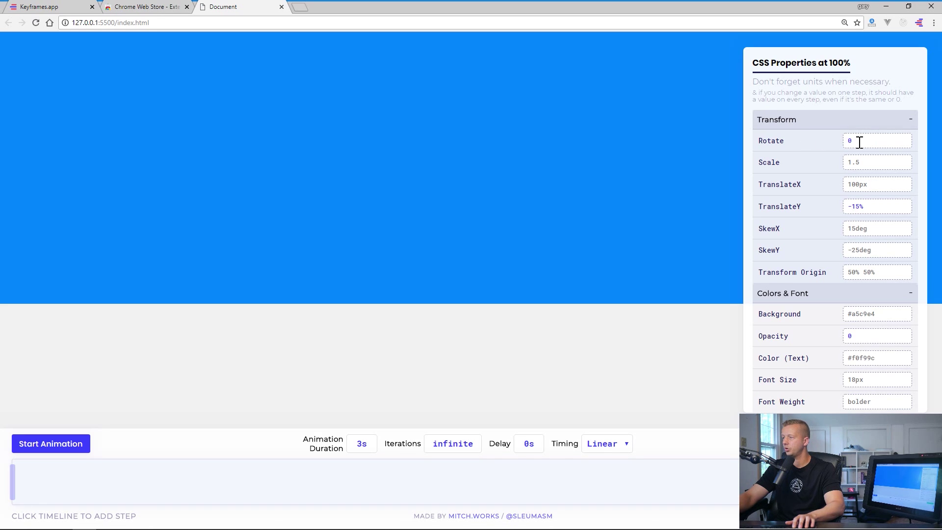
{"action": "left_click_drag", "start_coordinate": [863, 337], "coordinate": [834, 338]}
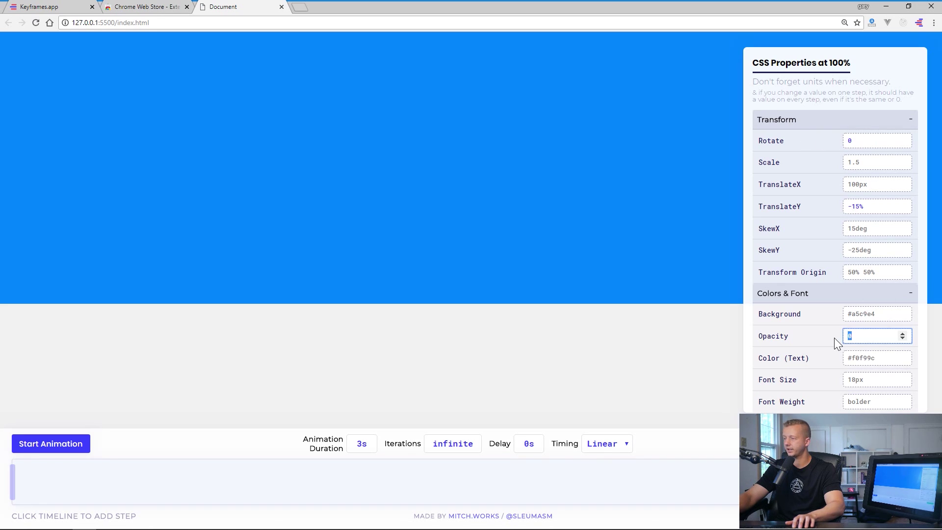
{"action": "type", "text": "1"}
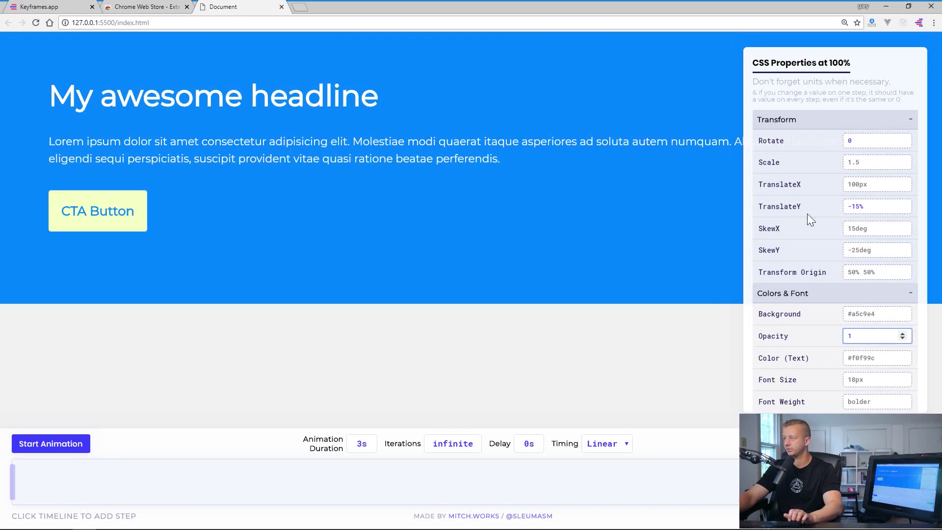
{"action": "left_click_drag", "start_coordinate": [875, 206], "coordinate": [855, 206]}
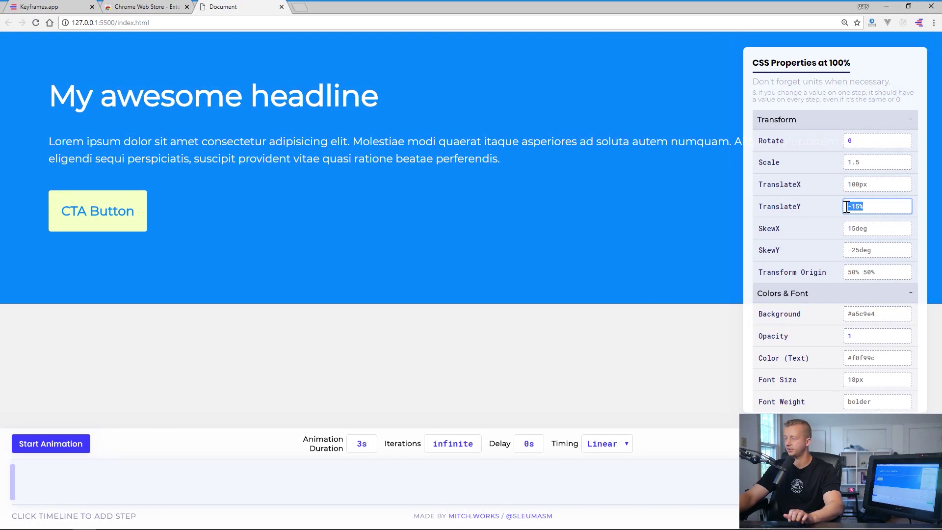
{"action": "type", "text": "0"}
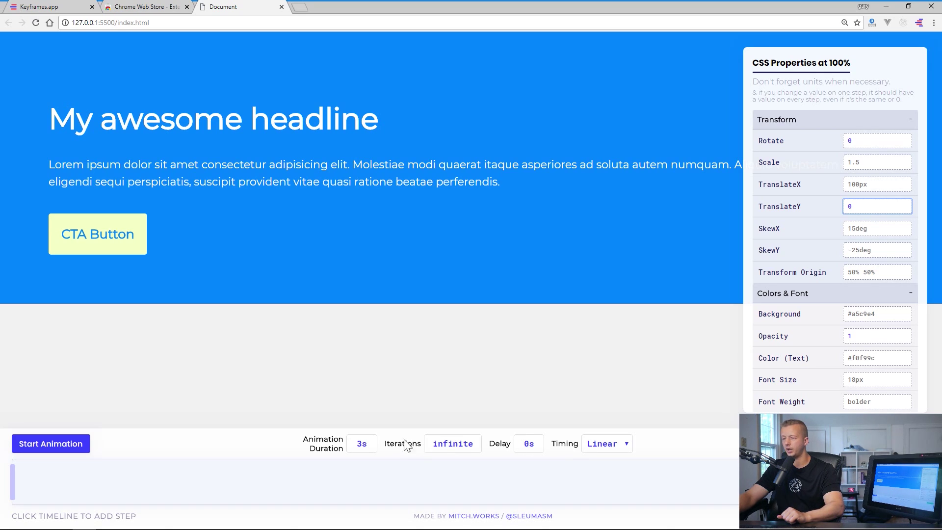
Set the animation Iterations to forwards and preview it.
{"action": "double_click", "coordinate": [452, 445]}
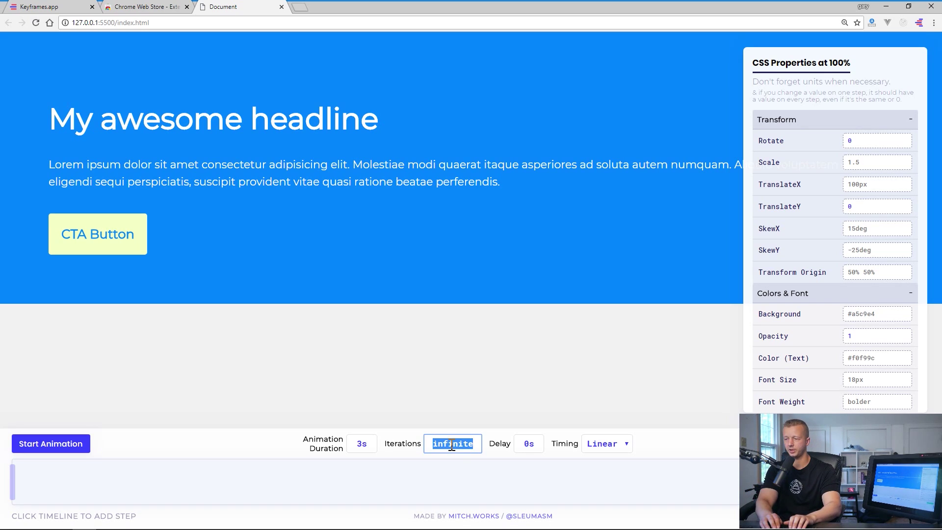
{"action": "type", "text": "forwards"}
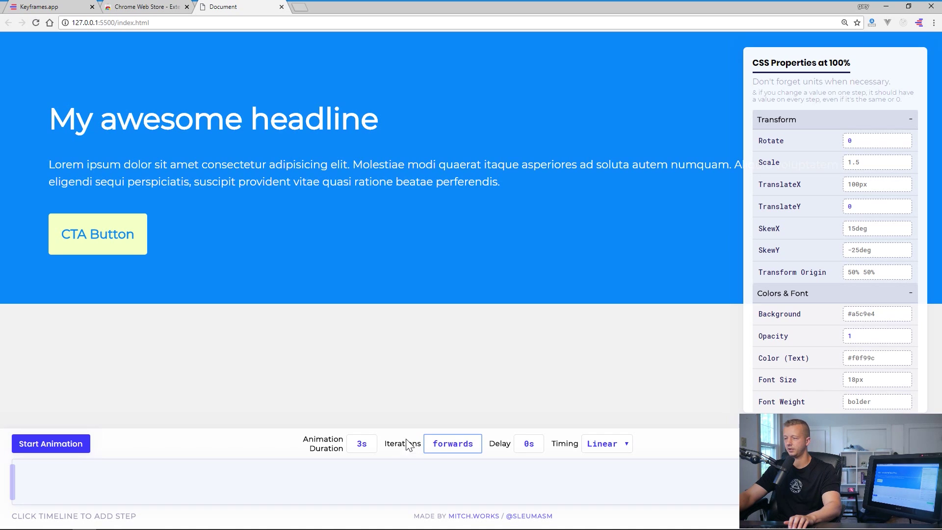
{"action": "left_click", "coordinate": [461, 444]}
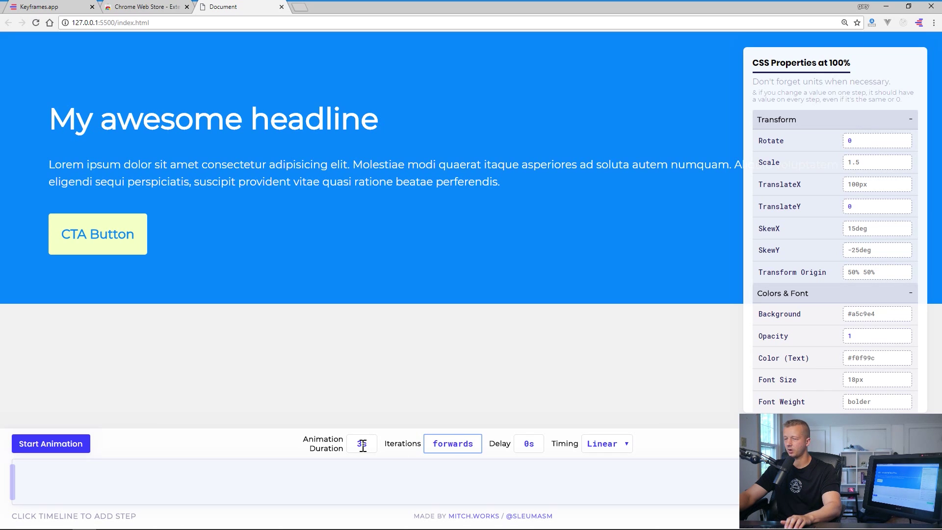
{"action": "left_click", "coordinate": [64, 450]}
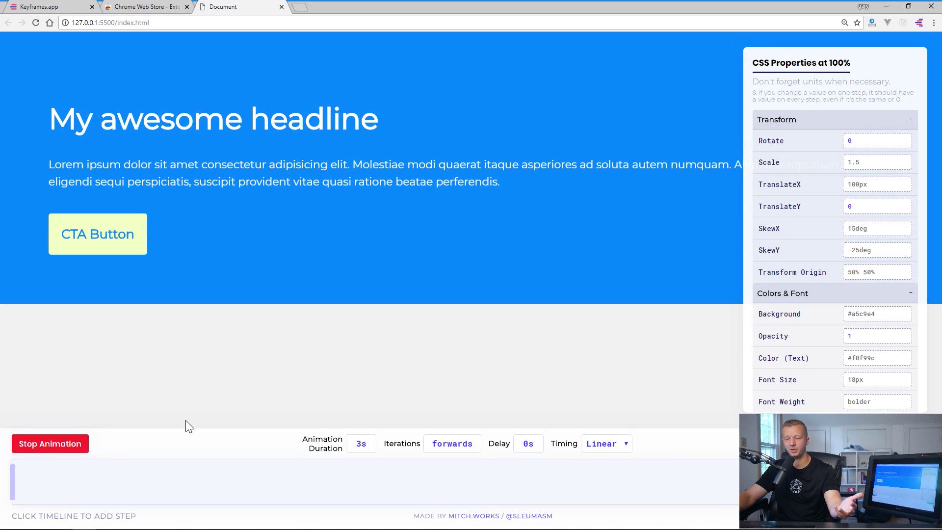
Set Duration to 1s with Ease timing, then replay the preview several times.
{"action": "left_click_drag", "start_coordinate": [364, 444], "coordinate": [356, 445]}
{"action": "type", "text": "3"}
{"action": "type", "text": "1"}
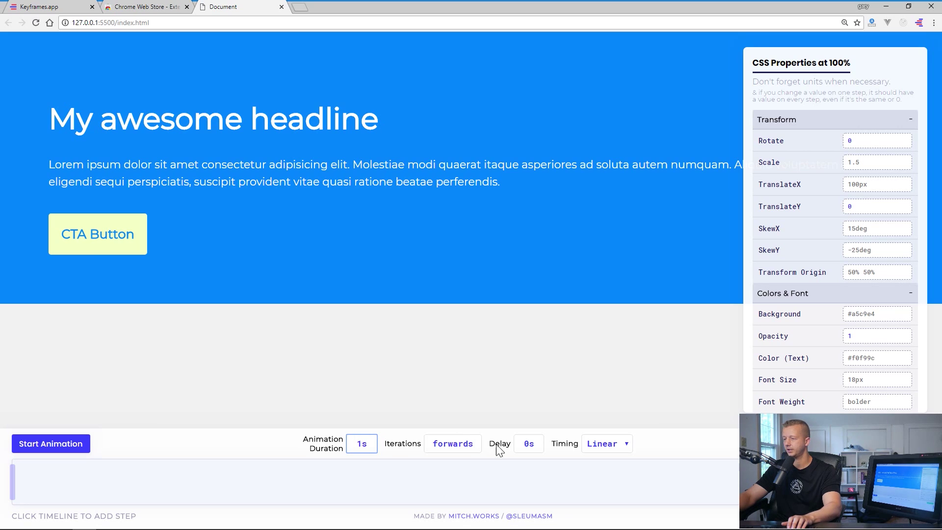
{"action": "left_click", "coordinate": [608, 446]}
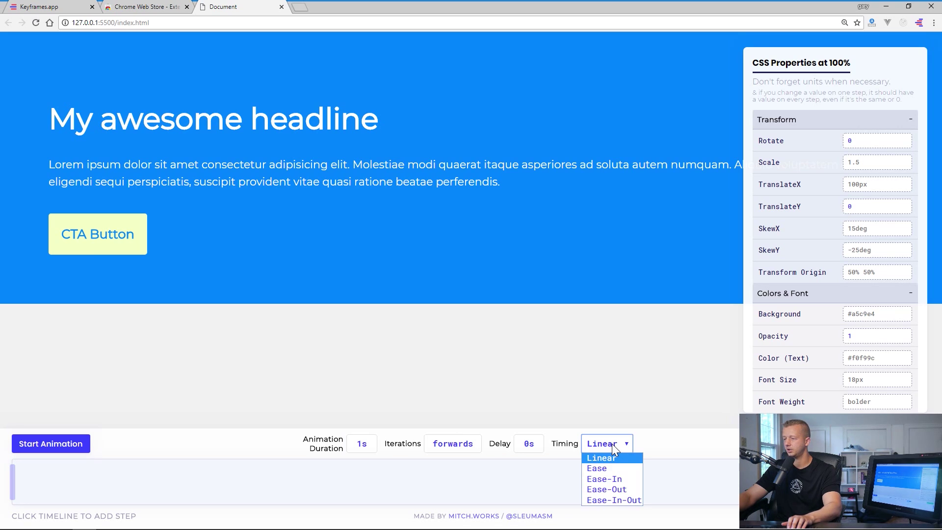
{"action": "left_click", "coordinate": [604, 470]}
{"action": "left_click", "coordinate": [39, 447]}
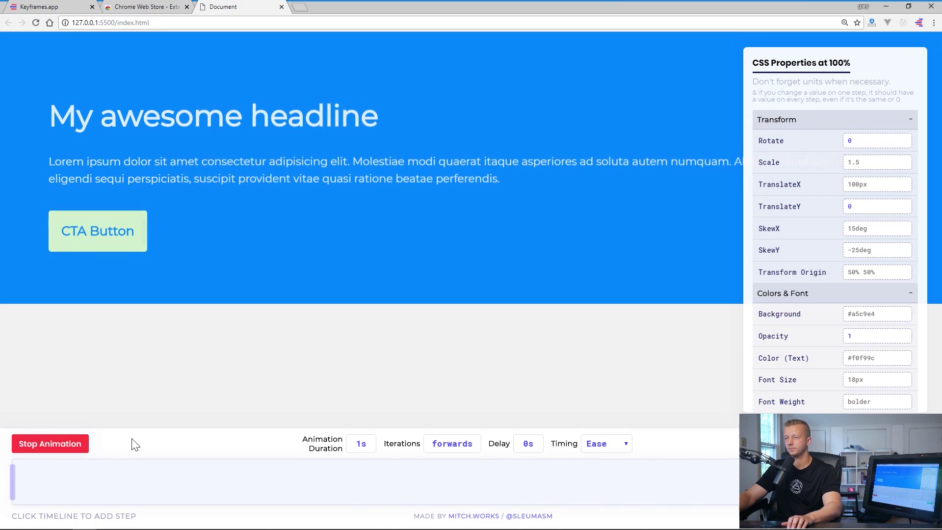
{"action": "left_click", "coordinate": [60, 451]}
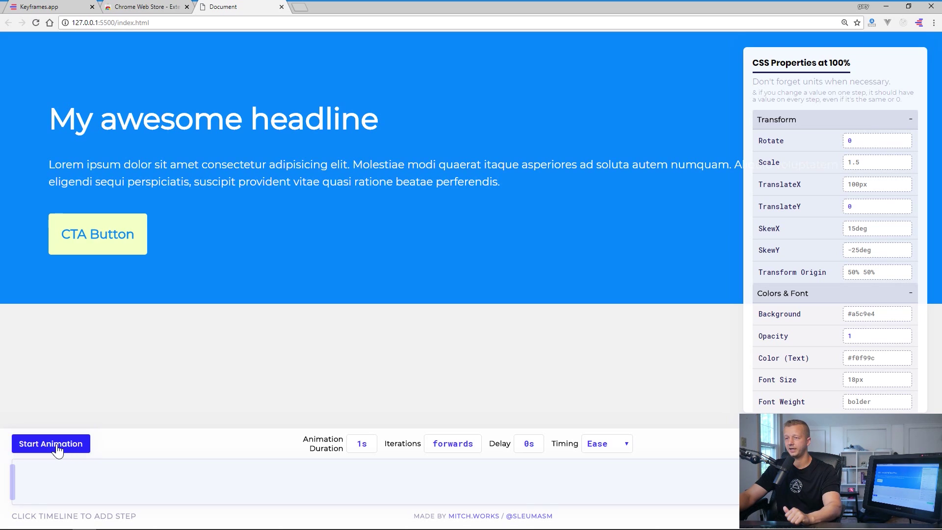
{"action": "left_click", "coordinate": [62, 449]}
{"action": "left_click", "coordinate": [75, 450]}
{"action": "left_click", "coordinate": [72, 449]}
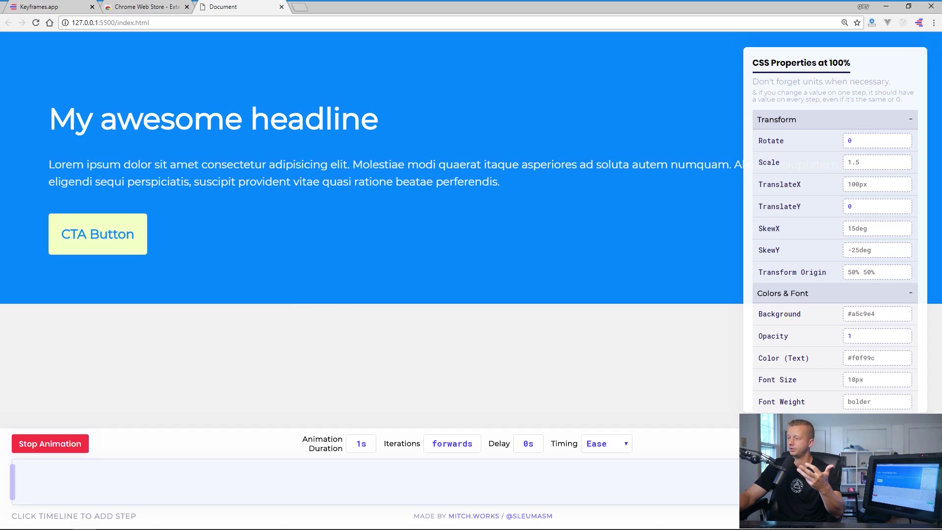
Show the generated CSS and select the 'yourAnimation 1s forwards 0s ease' animation line.
{"action": "left_click", "coordinate": [884, 444]}
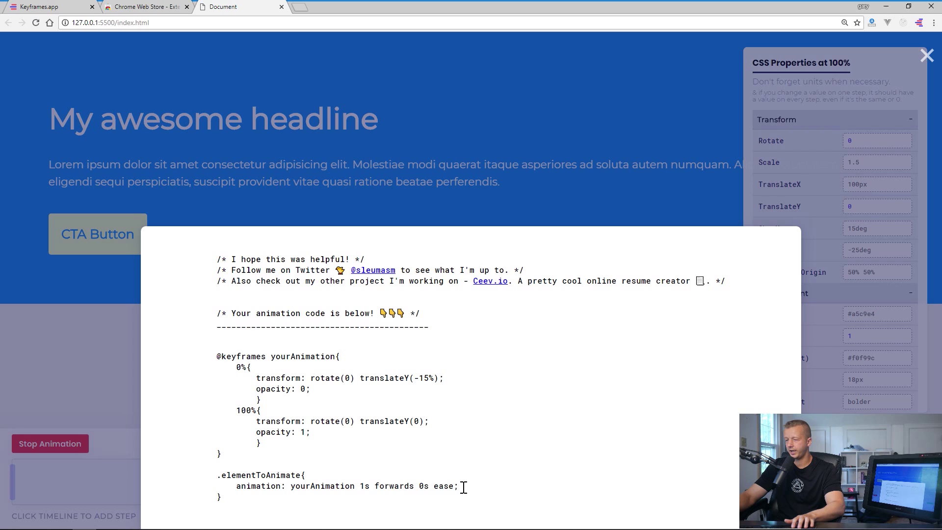
{"action": "left_click_drag", "start_coordinate": [464, 488], "coordinate": [238, 487]}
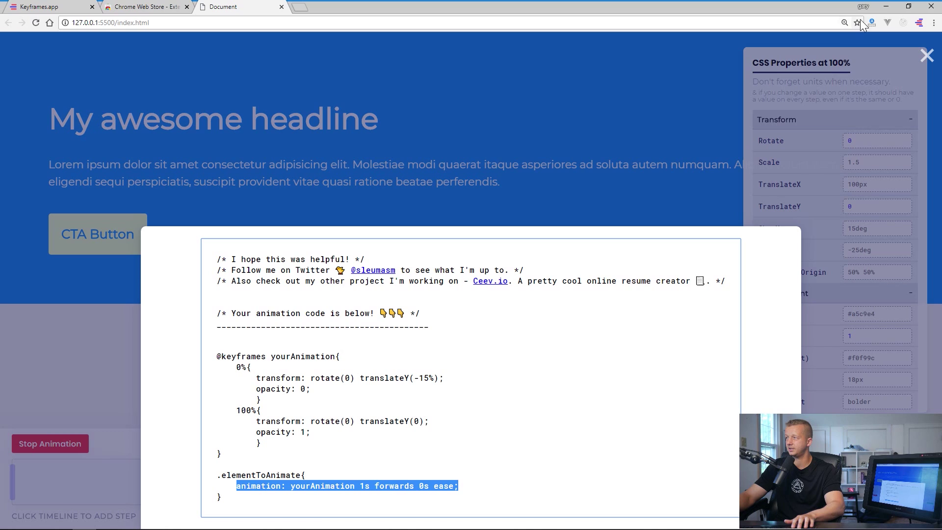
Add a '.container div' rule with 'animation: yourAnimation 1s forwards 0s ease;' to main.css.
{"action": "left_click", "coordinate": [886, 8]}
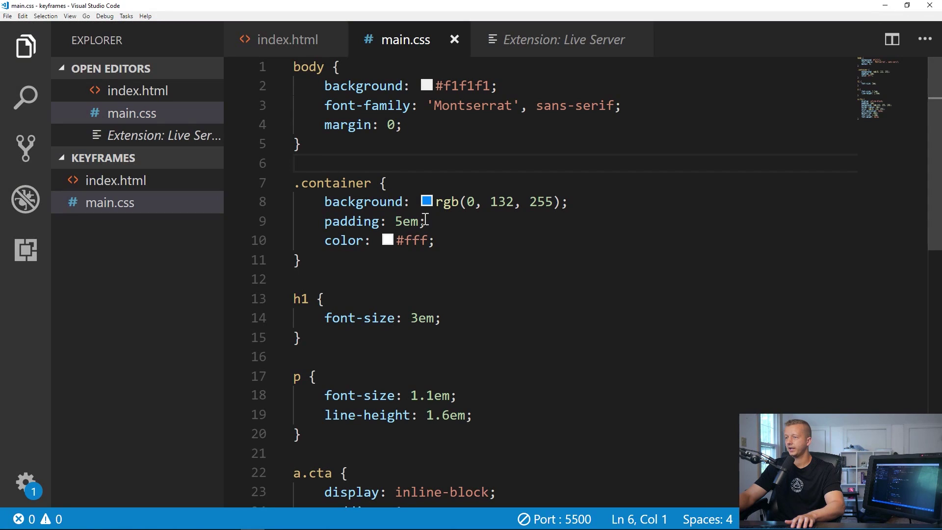
{"action": "left_click", "coordinate": [448, 255]}
{"action": "left_click", "coordinate": [315, 38]}
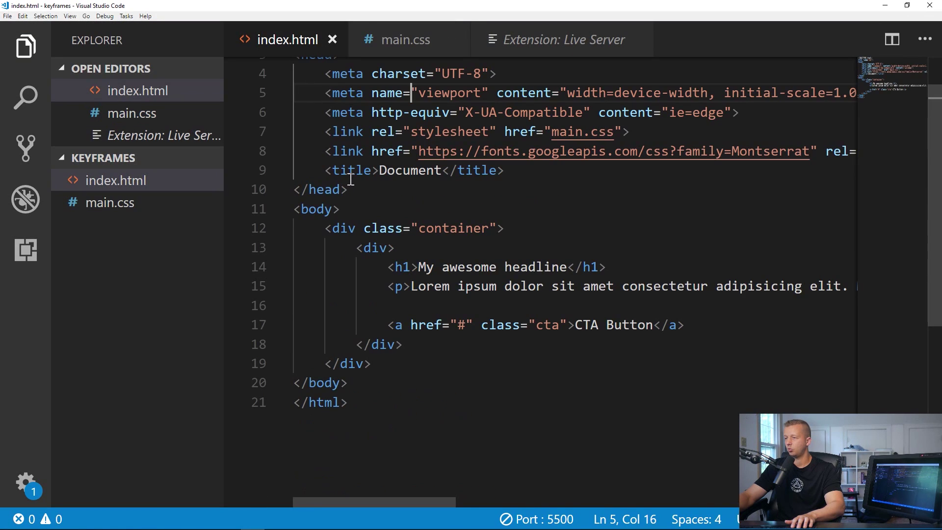
{"action": "left_click_drag", "start_coordinate": [357, 248], "coordinate": [412, 342]}
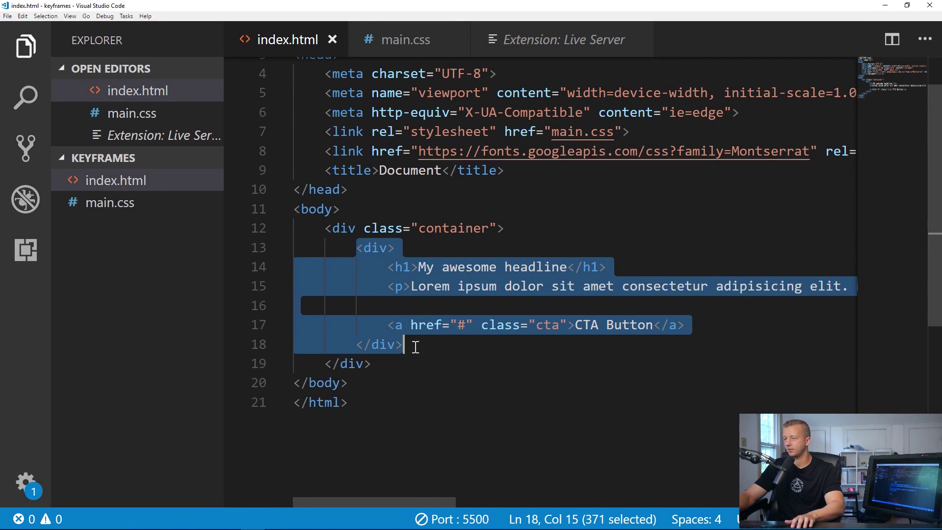
{"action": "left_click", "coordinate": [419, 42]}
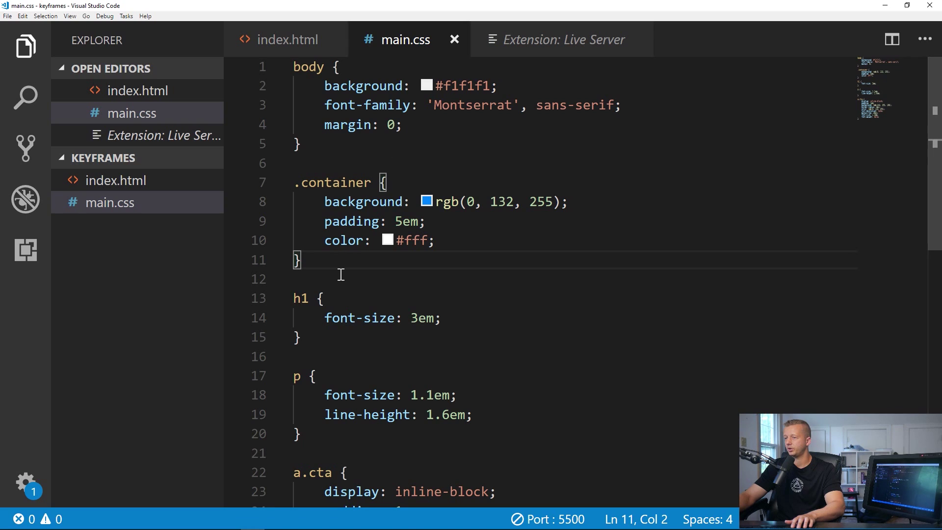
{"action": "key", "text": "Return"}
{"action": "key", "text": "Return"}
{"action": "type", "text": ".c"}
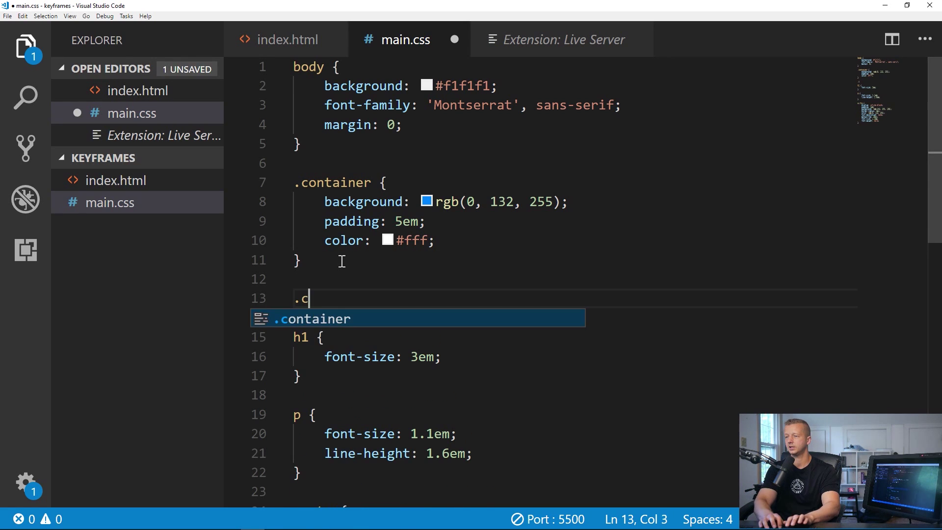
{"action": "type", "text": "ontainer div {"}
{"action": "key", "text": "Return"}
{"action": "type", "text": "animation: yourAnimation 1s forwards 0s ease;"}
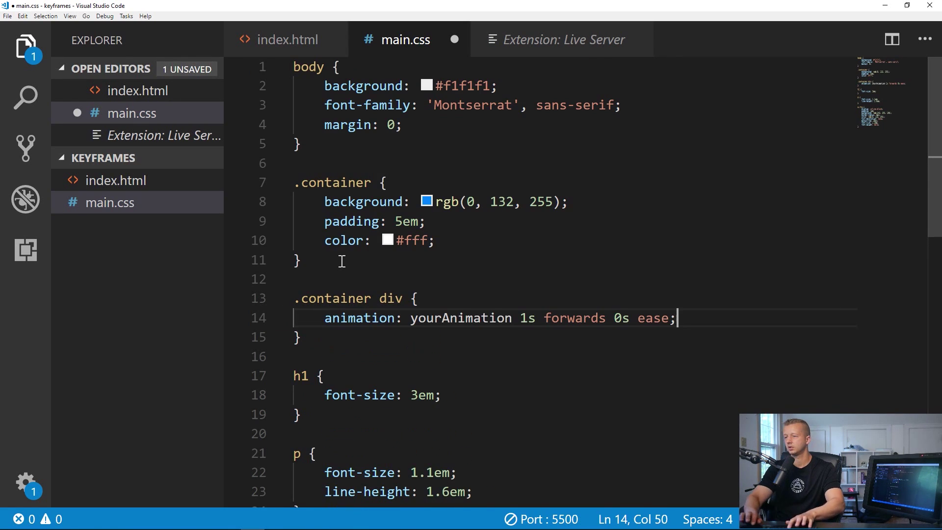
{"action": "double_click", "coordinate": [464, 318]}
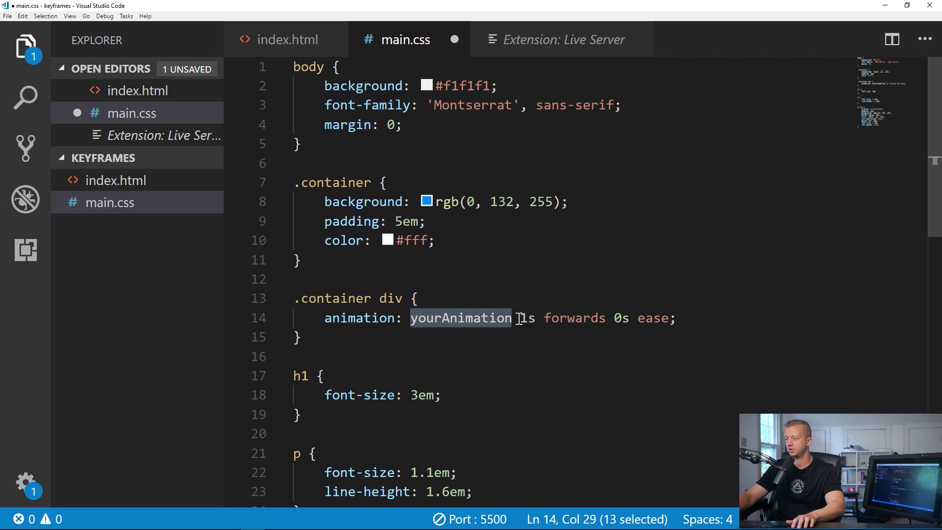
{"action": "left_click", "coordinate": [505, 318]}
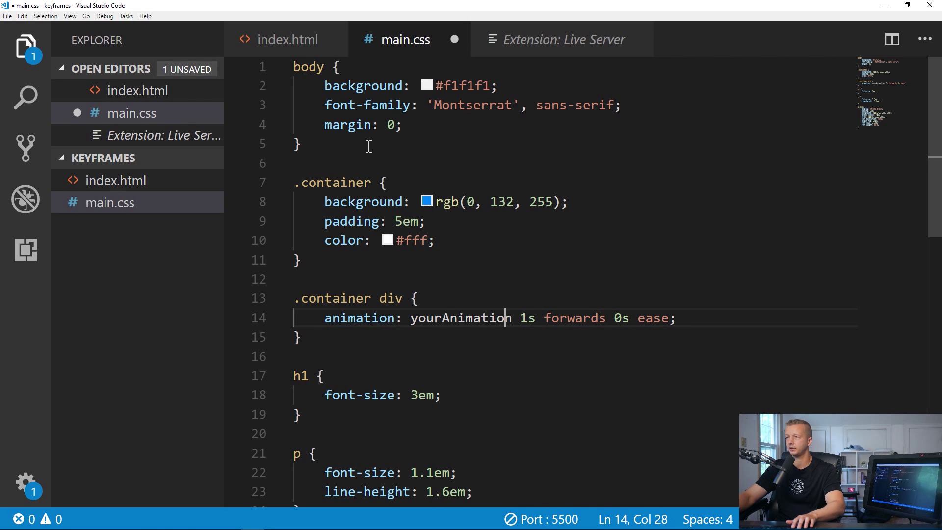
{"action": "key", "text": "alt+Tab"}
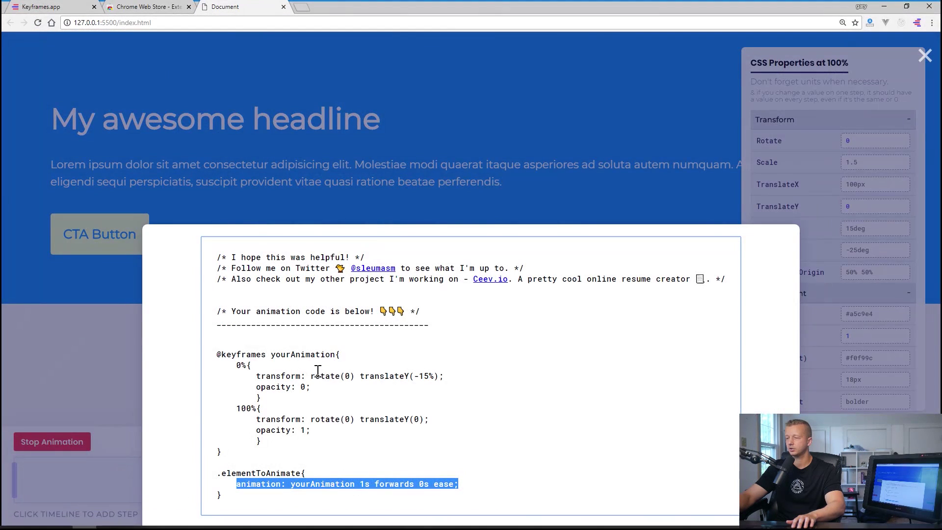
{"action": "left_click_drag", "start_coordinate": [243, 450], "coordinate": [217, 355]}
{"action": "key", "text": "ctrl+c"}
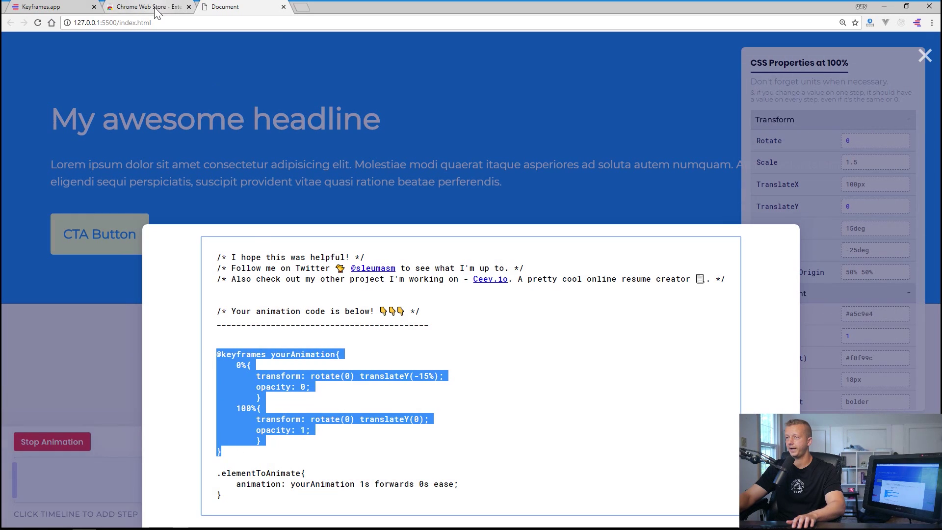
{"action": "key", "text": "alt+Tab"}
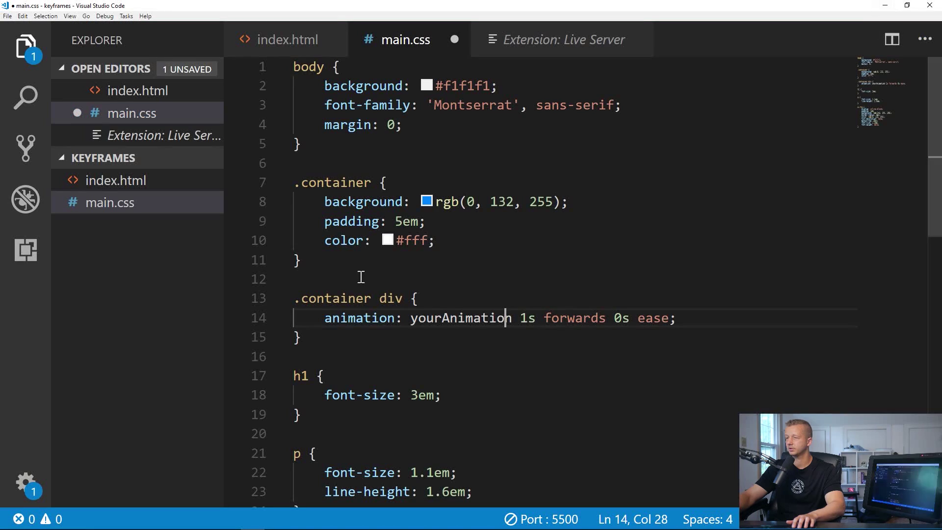
{"action": "left_click", "coordinate": [338, 350]}
{"action": "key", "text": "Return"}
{"action": "key", "text": "ctrl+v"}
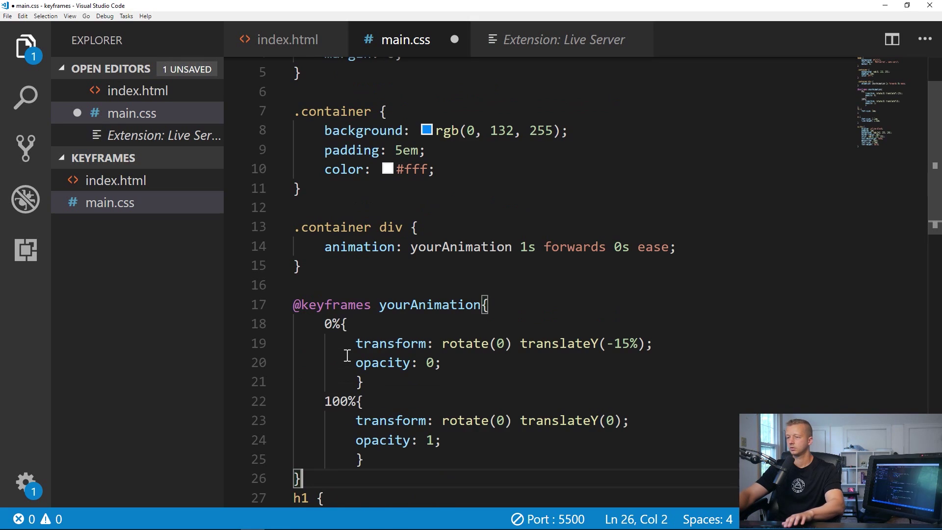
{"action": "key", "text": "Return"}
{"action": "key", "text": "ctrl+s"}
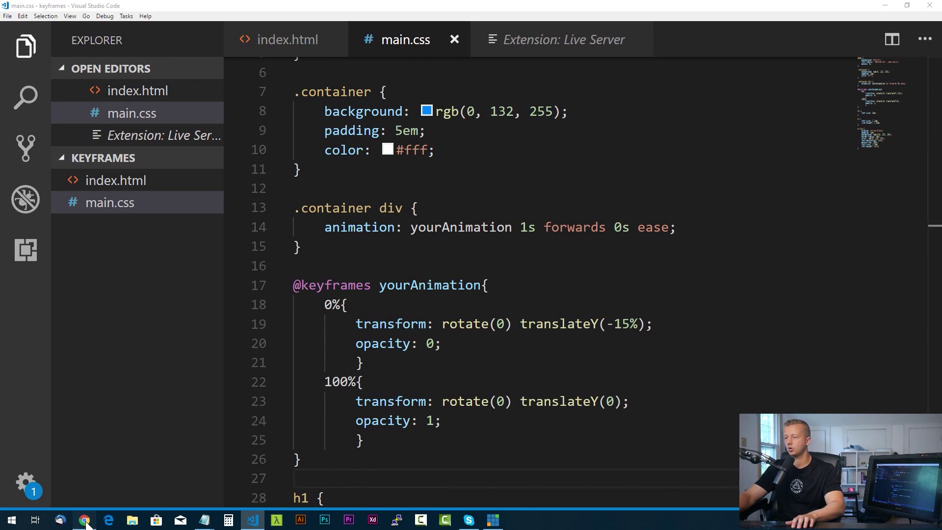
Close the Keyframes export dialog in Chrome and reload the page to replay the entrance animation.
{"action": "left_click", "coordinate": [84, 526]}
{"action": "left_click", "coordinate": [710, 179]}
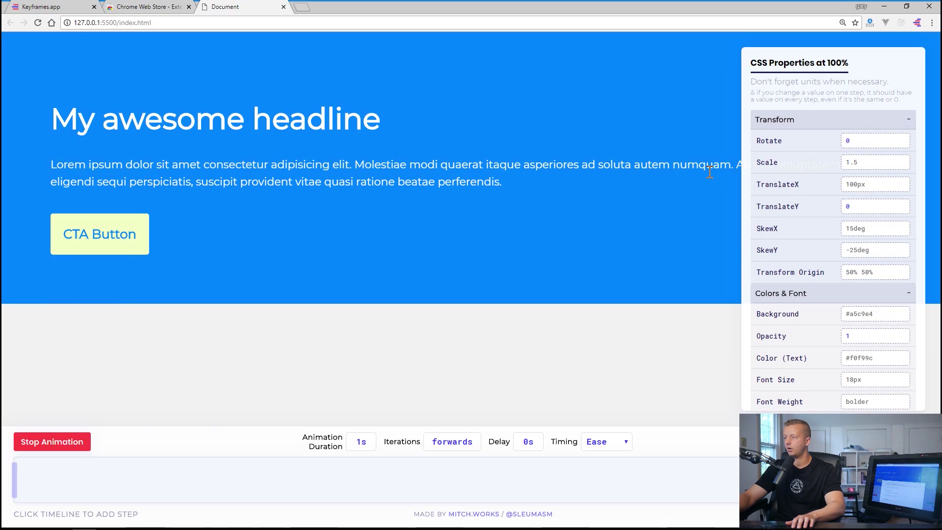
{"action": "left_click", "coordinate": [37, 22]}
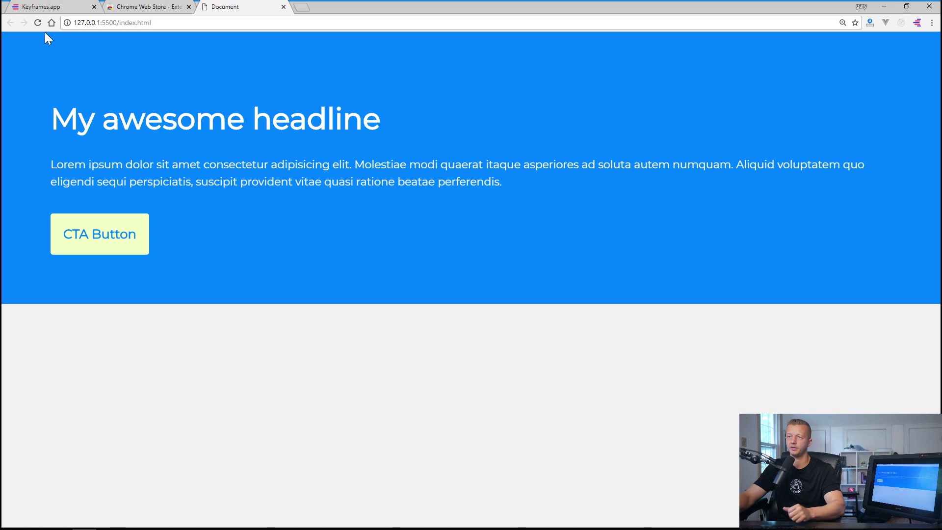
{"action": "left_click", "coordinate": [36, 21]}
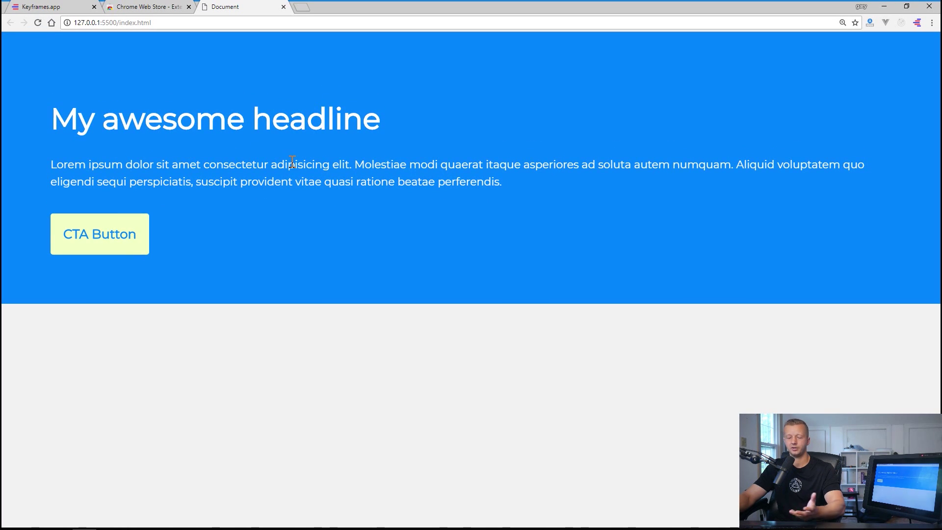
Target the CTA Button in Keyframes and give its 0% step TranslateX -30px and Opacity 0.
{"action": "left_click", "coordinate": [917, 22]}
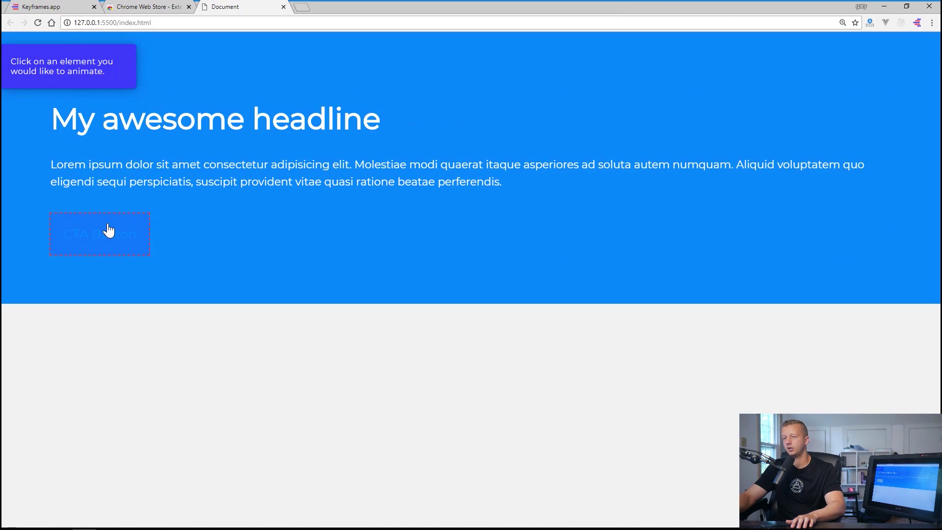
{"action": "left_click", "coordinate": [130, 231]}
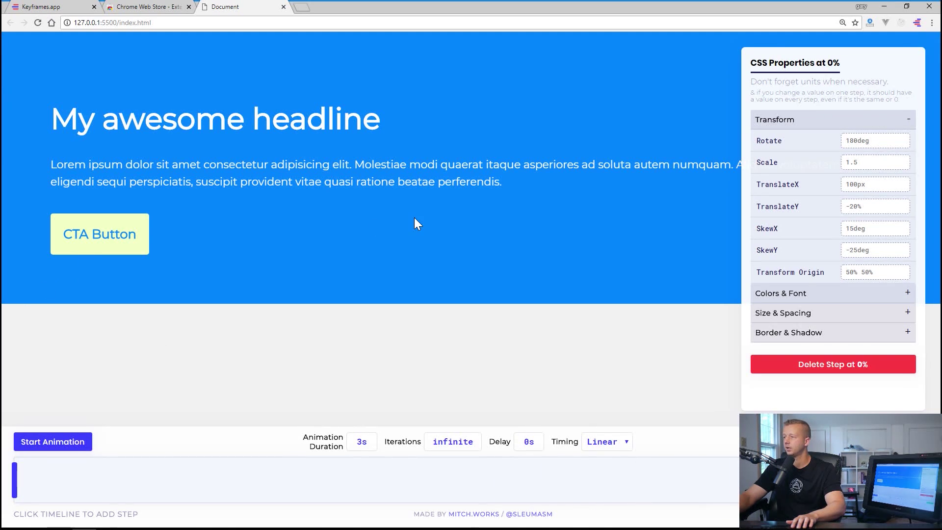
{"action": "left_click", "coordinate": [870, 184]}
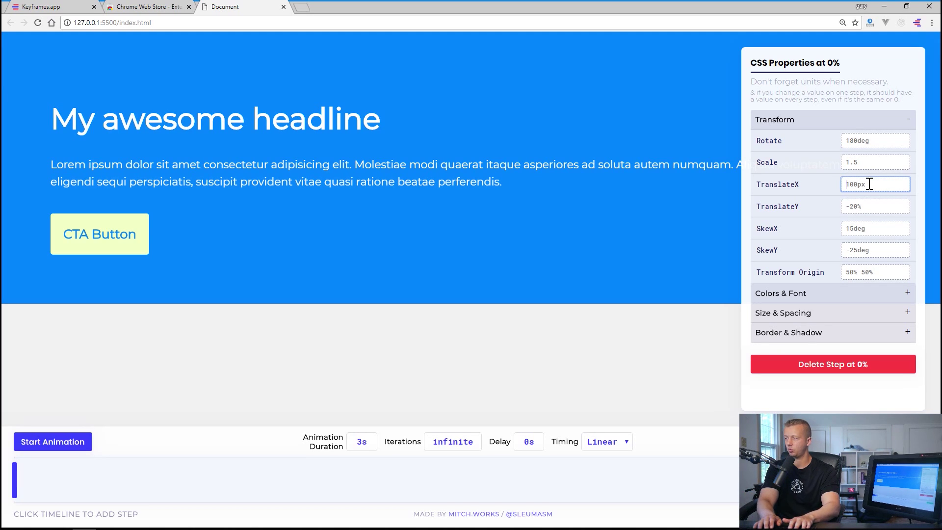
{"action": "key", "text": "ctrl+a"}
{"action": "type", "text": "-30px"}
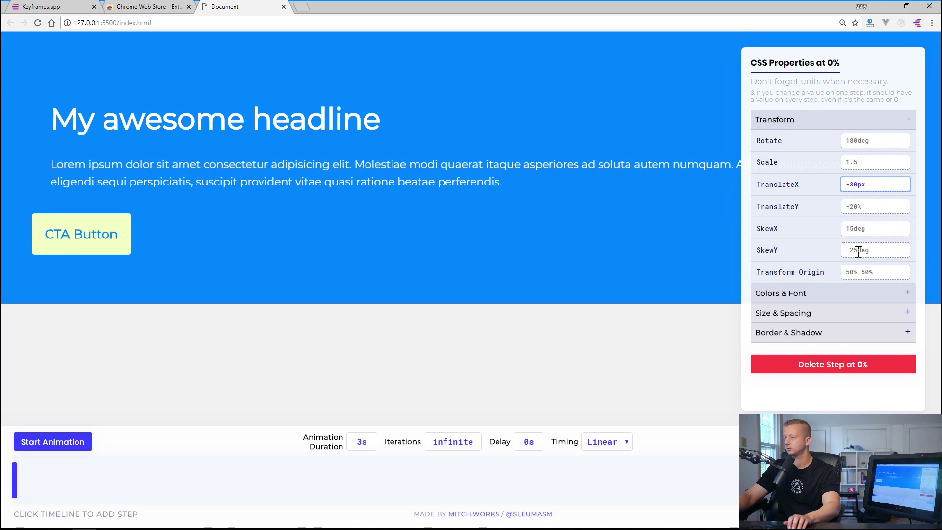
{"action": "left_click", "coordinate": [854, 294]}
{"action": "left_click", "coordinate": [857, 336]}
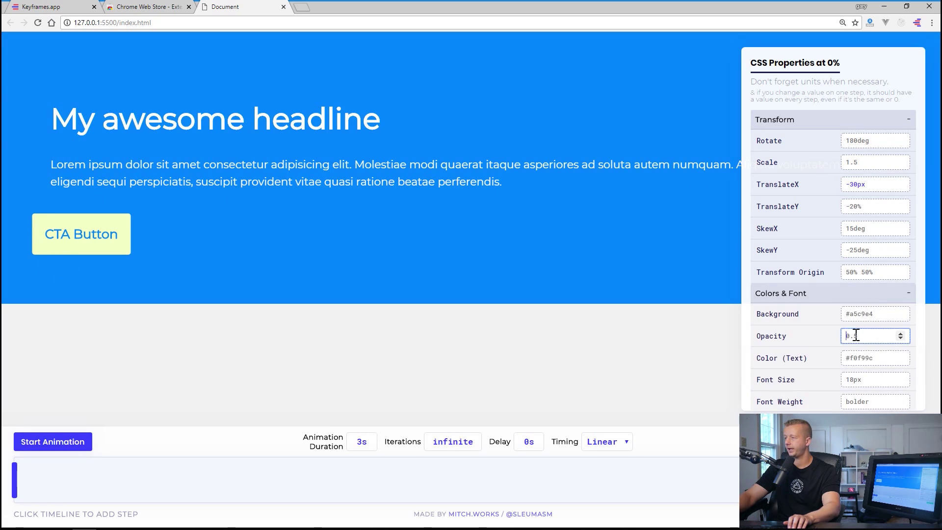
{"action": "type", "text": "0"}
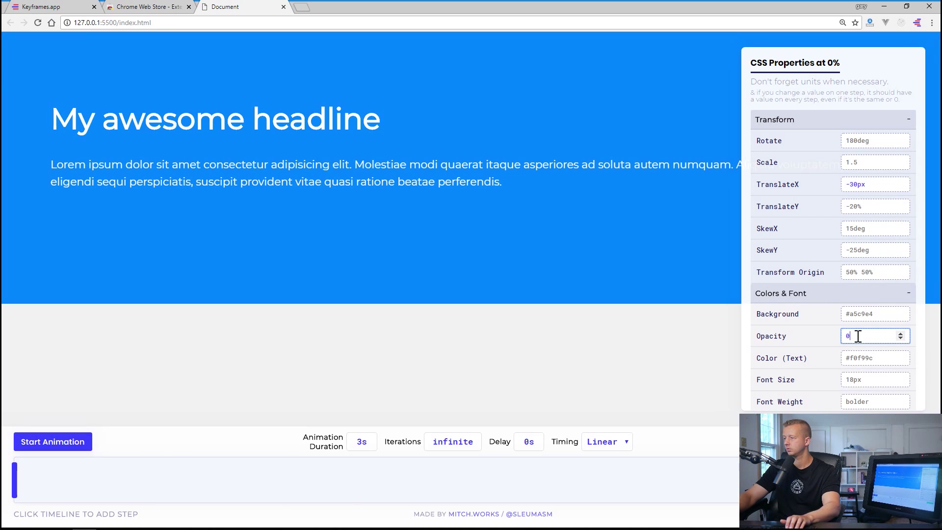
{"action": "left_click", "coordinate": [863, 319]}
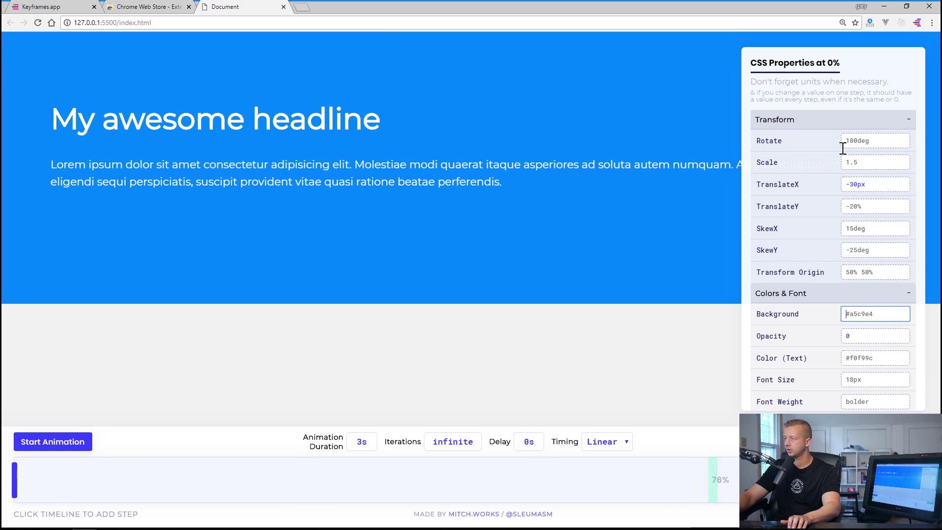
Set the 0% Rotate to 0 and add a 76% step with TranslateX 10px and Opacity .76.
{"action": "left_click", "coordinate": [862, 141]}
{"action": "type", "text": "0"}
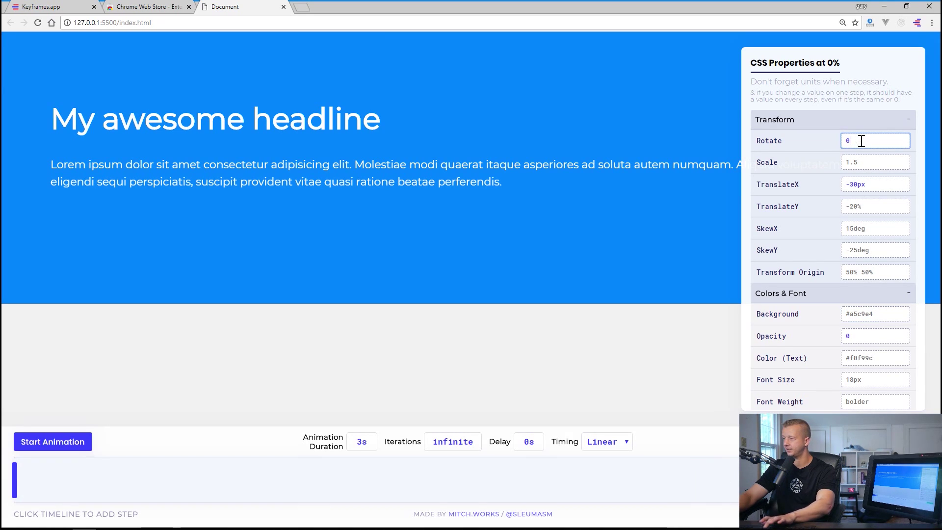
{"action": "left_click", "coordinate": [712, 492]}
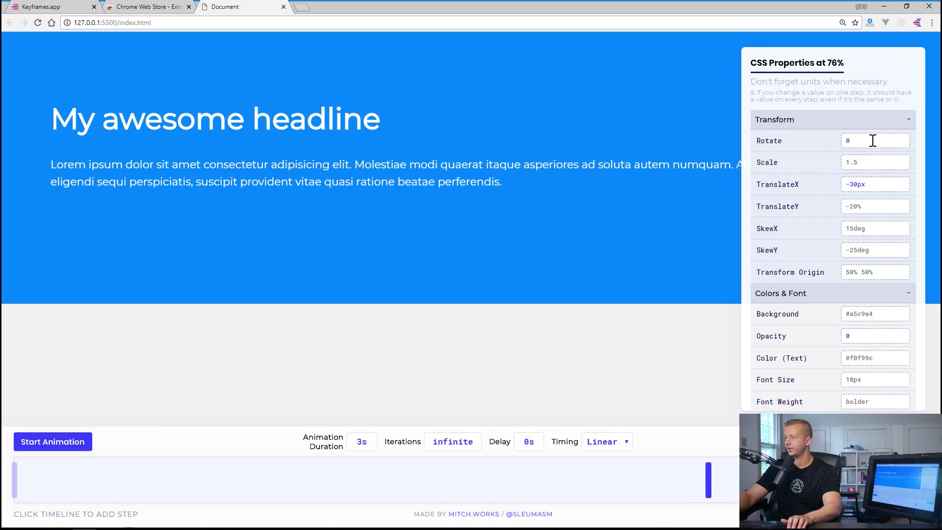
{"action": "left_click_drag", "start_coordinate": [868, 185], "coordinate": [834, 189]}
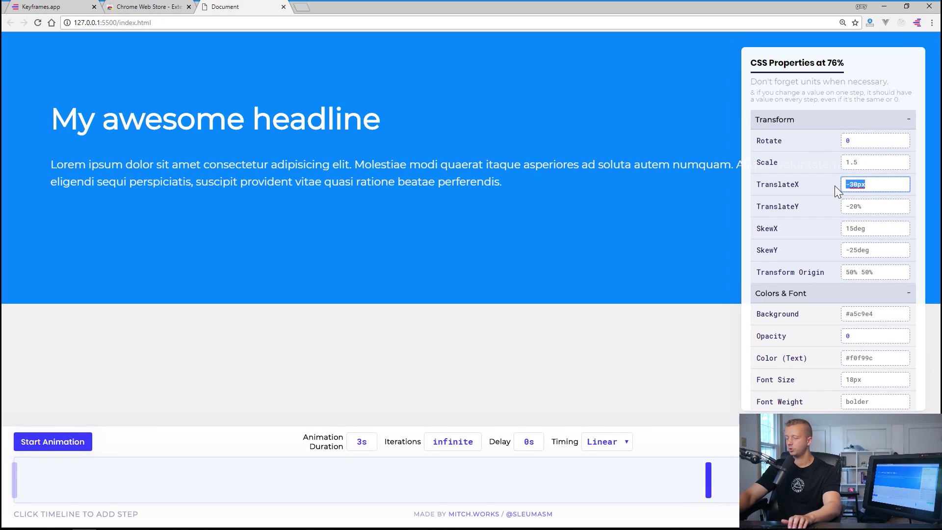
{"action": "type", "text": "15p"}
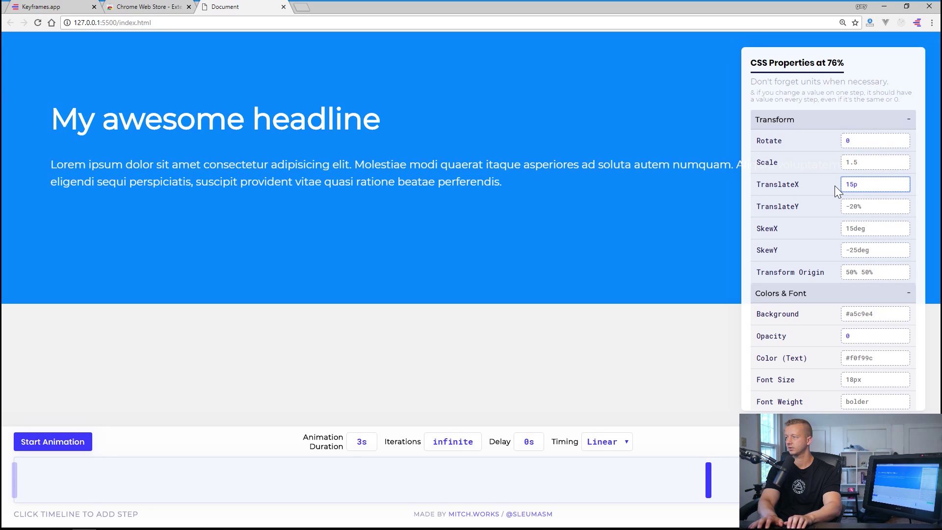
{"action": "key", "text": "BackSpace"}
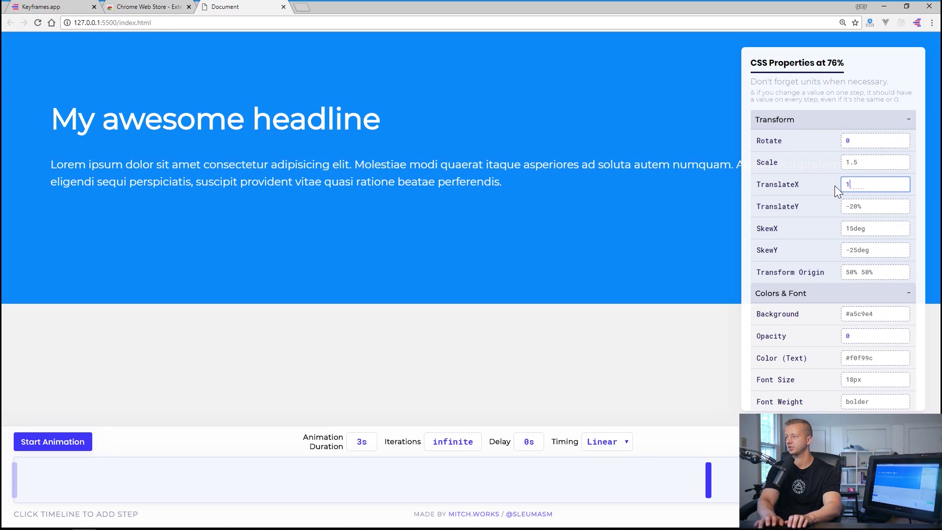
{"action": "type", "text": "0px"}
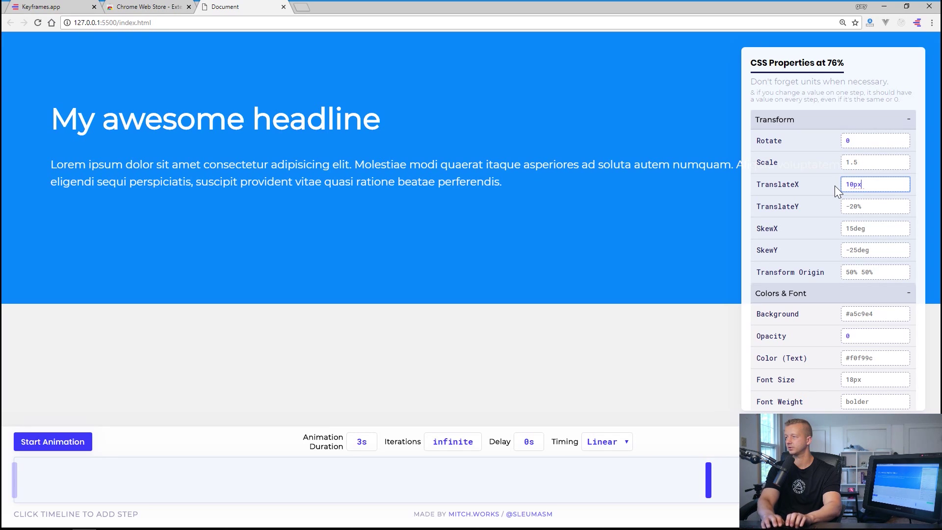
{"action": "left_click", "coordinate": [860, 340]}
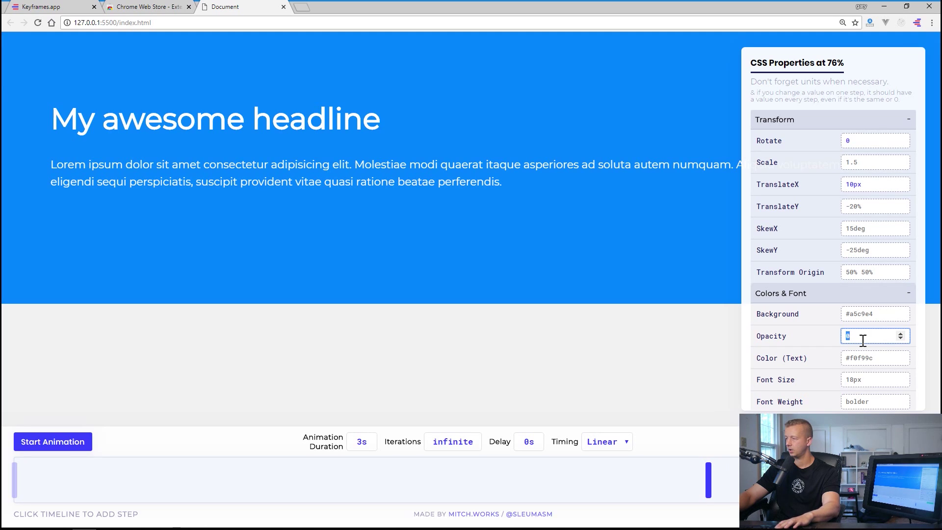
{"action": "type", "text": ".76"}
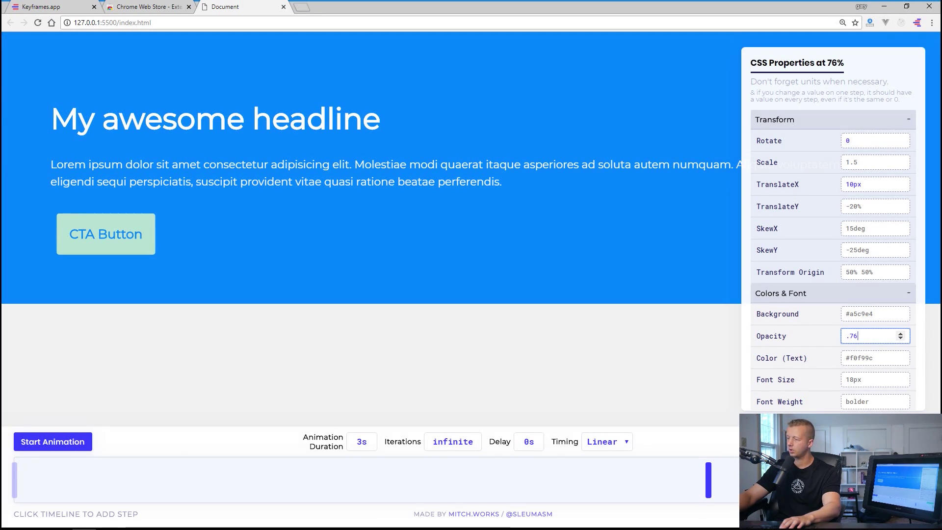
Set the 100% step to TranslateX 0 and Opacity 1.
{"action": "left_click", "coordinate": [928, 480]}
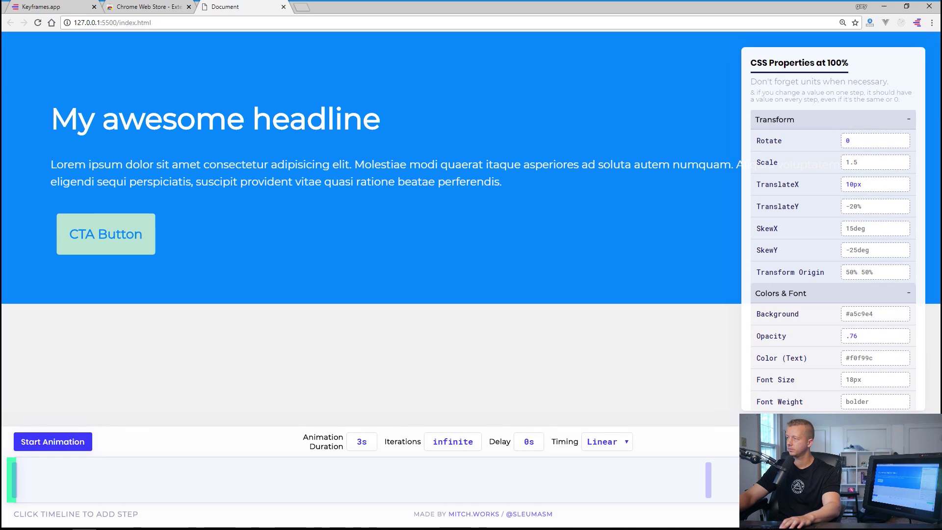
{"action": "left_click_drag", "start_coordinate": [862, 185], "coordinate": [840, 185]}
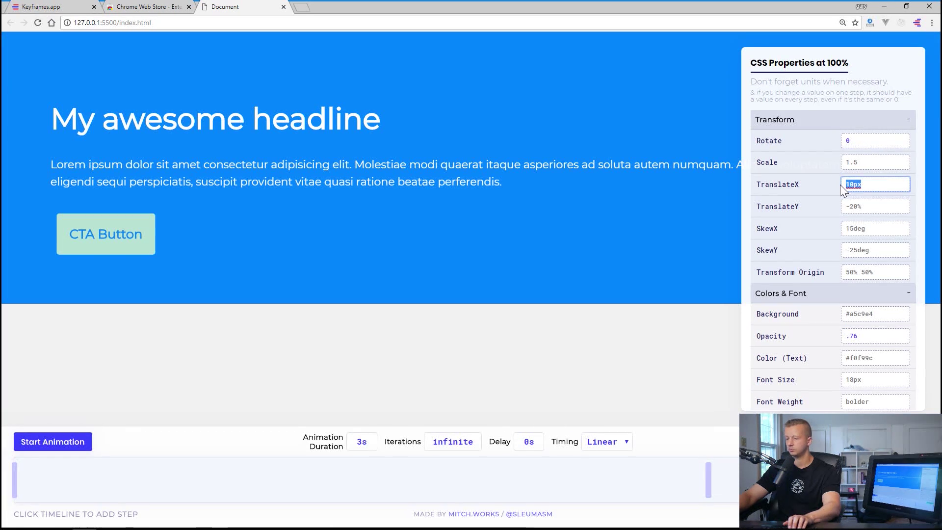
{"action": "type", "text": "0"}
{"action": "left_click_drag", "start_coordinate": [862, 337], "coordinate": [850, 336]}
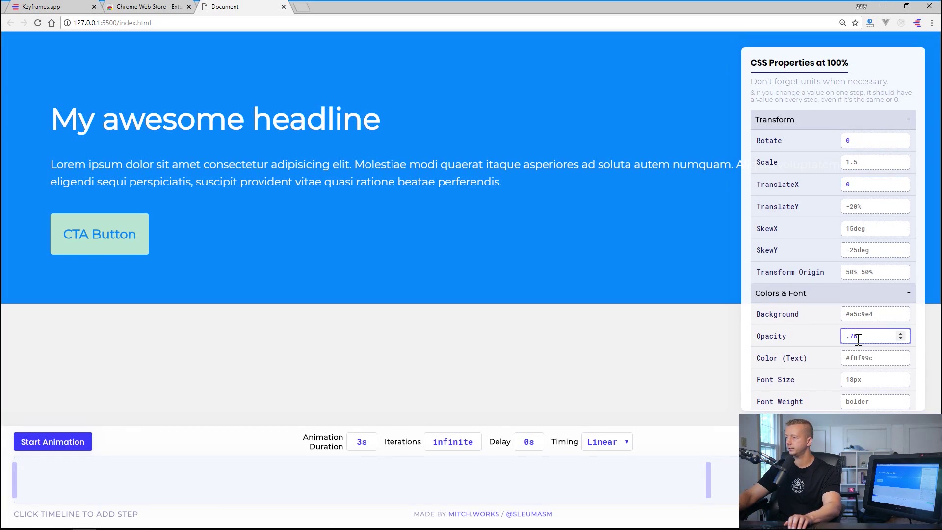
{"action": "type", "text": "1"}
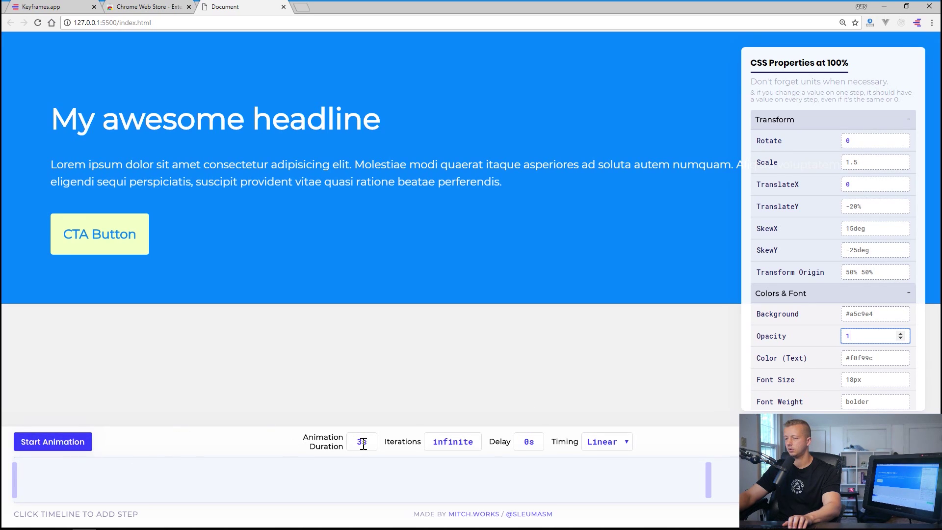
Set Delay .3s, Ease timing, Duration .7s and Iterations forwards, then preview the animation.
{"action": "left_click", "coordinate": [529, 442]}
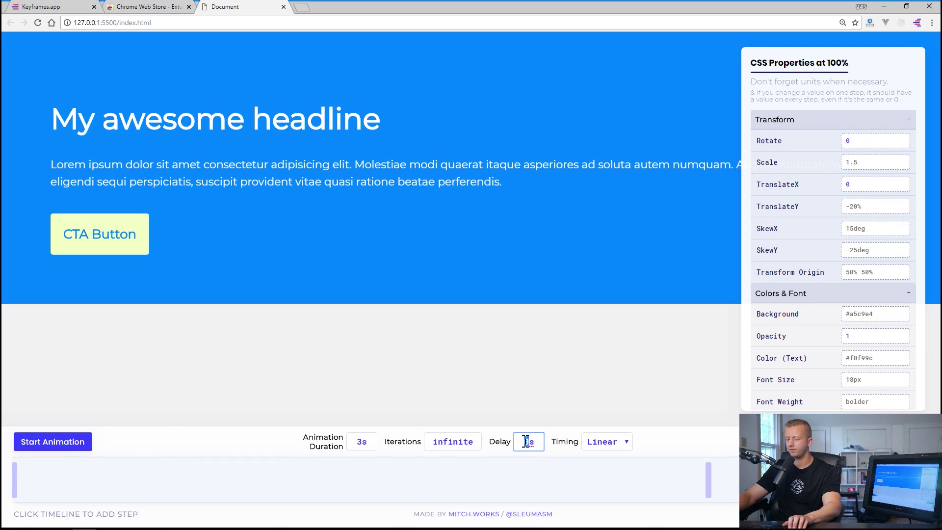
{"action": "key", "text": "BackSpace"}
{"action": "type", "text": ".3"}
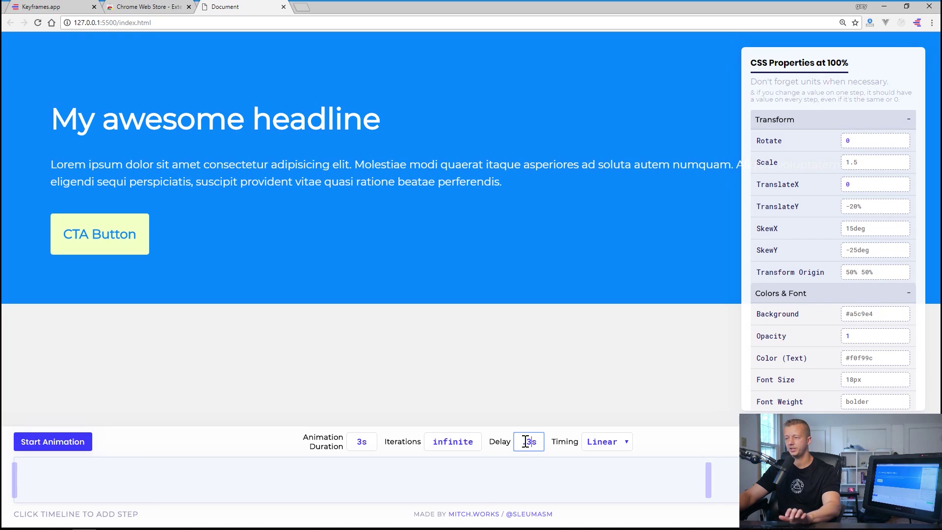
{"action": "left_click", "coordinate": [596, 441]}
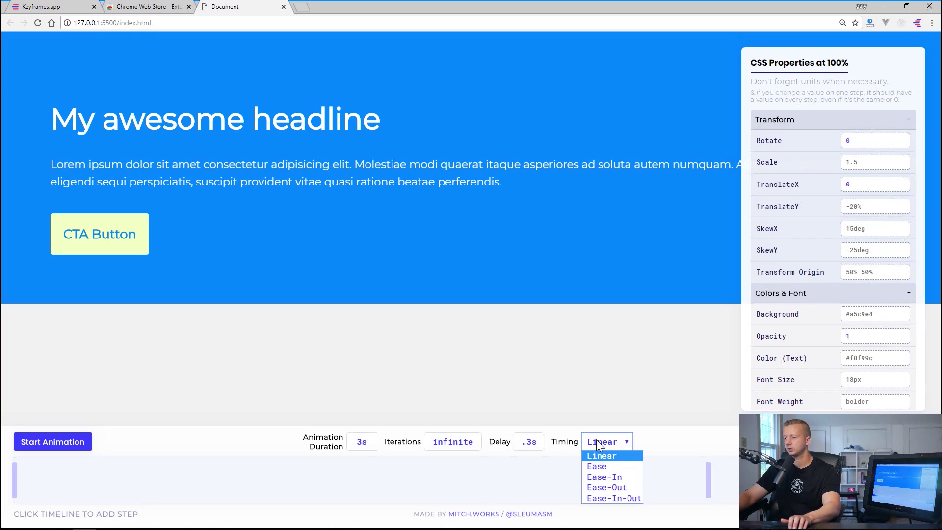
{"action": "left_click", "coordinate": [598, 464]}
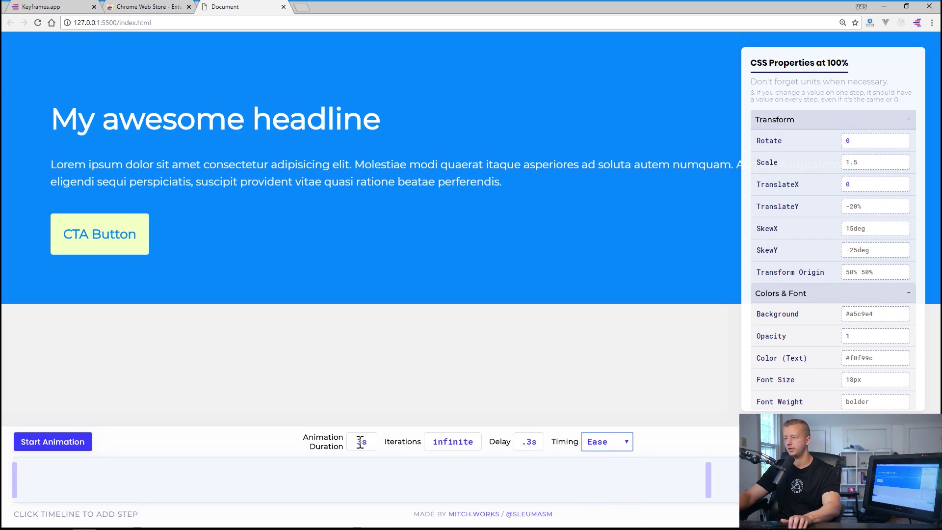
{"action": "left_click_drag", "start_coordinate": [363, 442], "coordinate": [356, 442]}
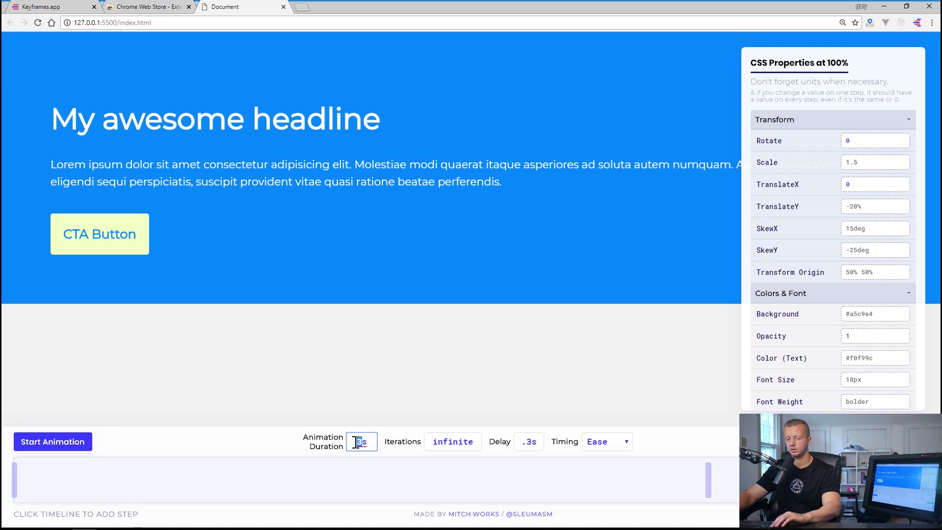
{"action": "key", "text": "BackSpace"}
{"action": "type", "text": "7"}
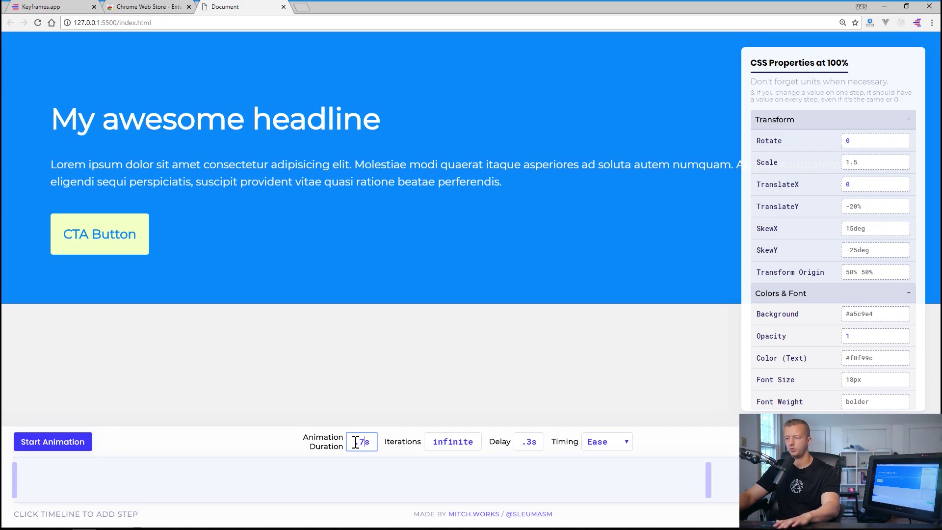
{"action": "left_click", "coordinate": [461, 442]}
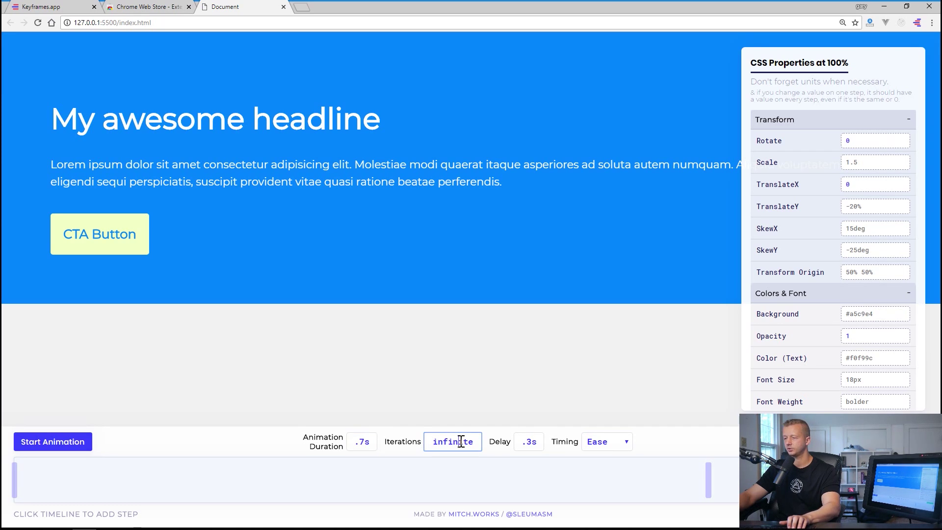
{"action": "double_click", "coordinate": [461, 441]}
{"action": "type", "text": "forwards"}
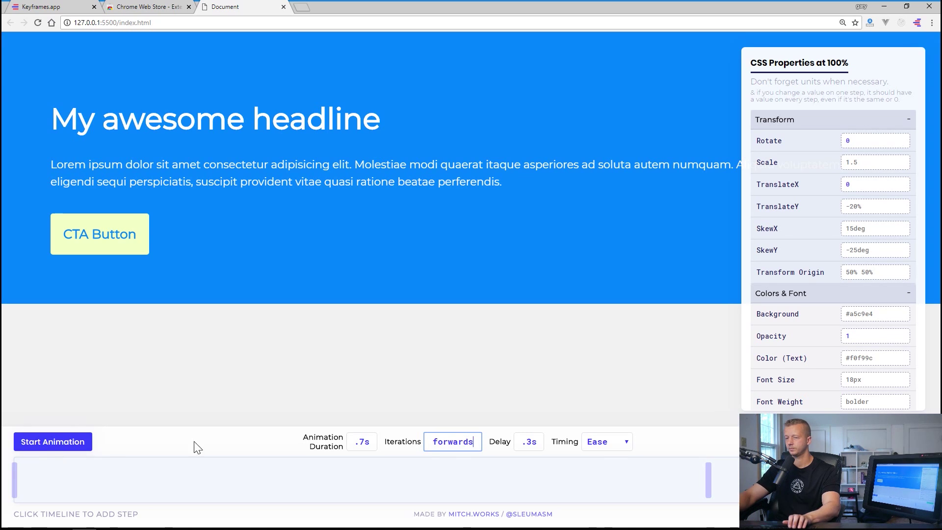
{"action": "left_click", "coordinate": [34, 444]}
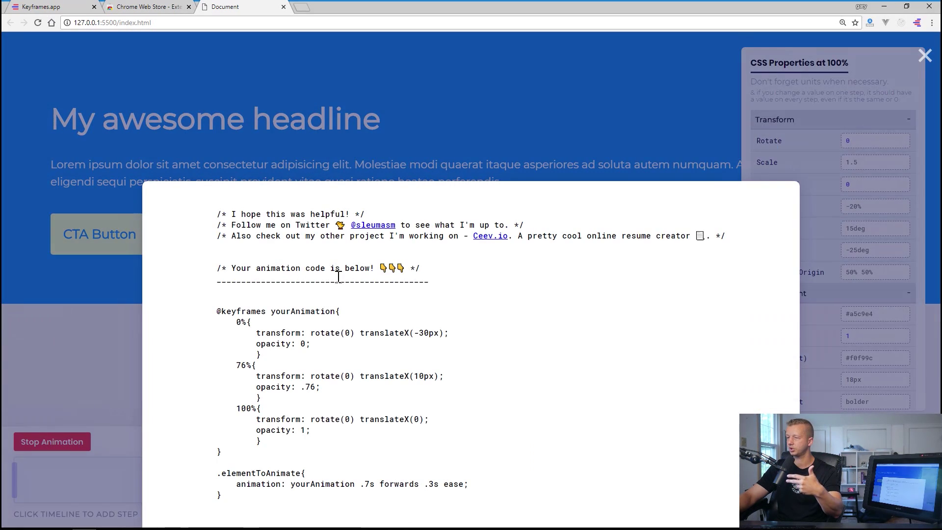
Select the 'animation: yourAnimation .7s forwards .3s ease;' line in the generated CSS.
{"action": "left_click_drag", "start_coordinate": [480, 485], "coordinate": [240, 487]}
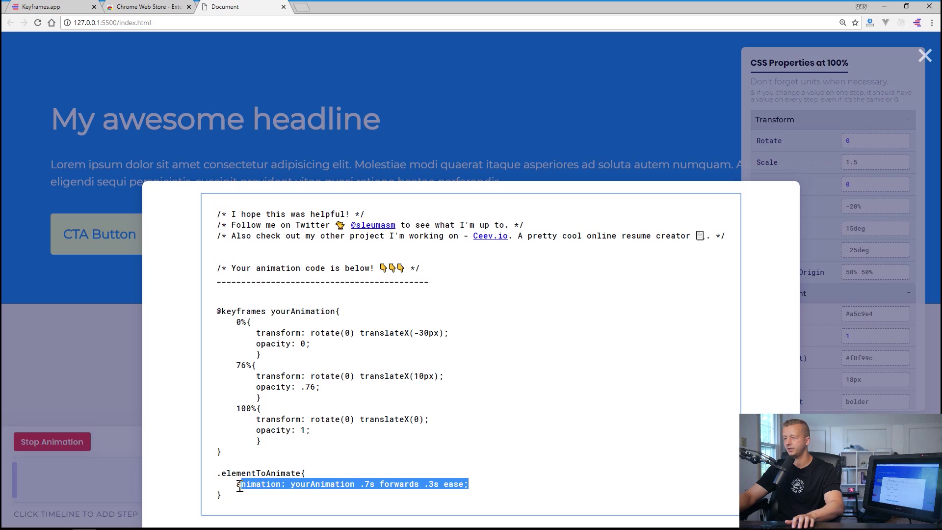
Paste the animation line into the a.cta rule and rename it to yourAnimation2.
{"action": "mouse_move", "coordinate": [288, 527]}
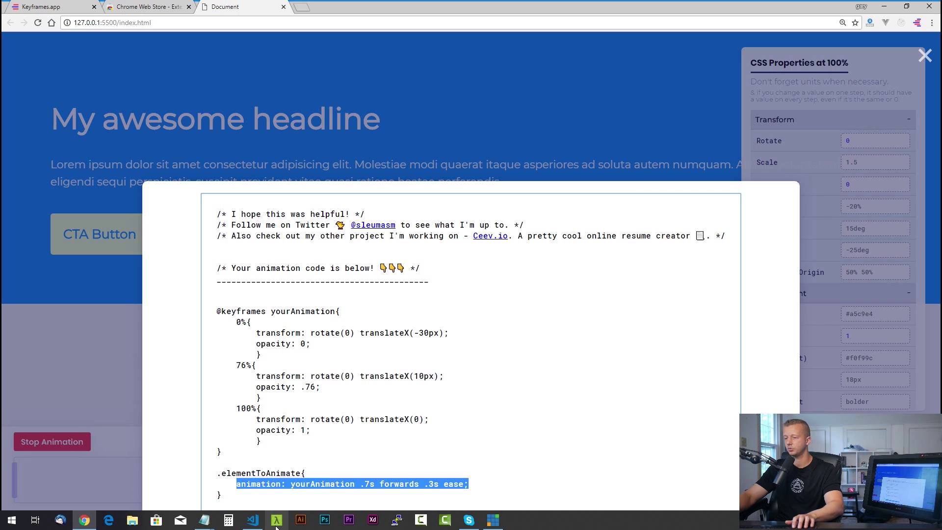
{"action": "left_click", "coordinate": [252, 520]}
{"action": "left_click", "coordinate": [403, 247]}
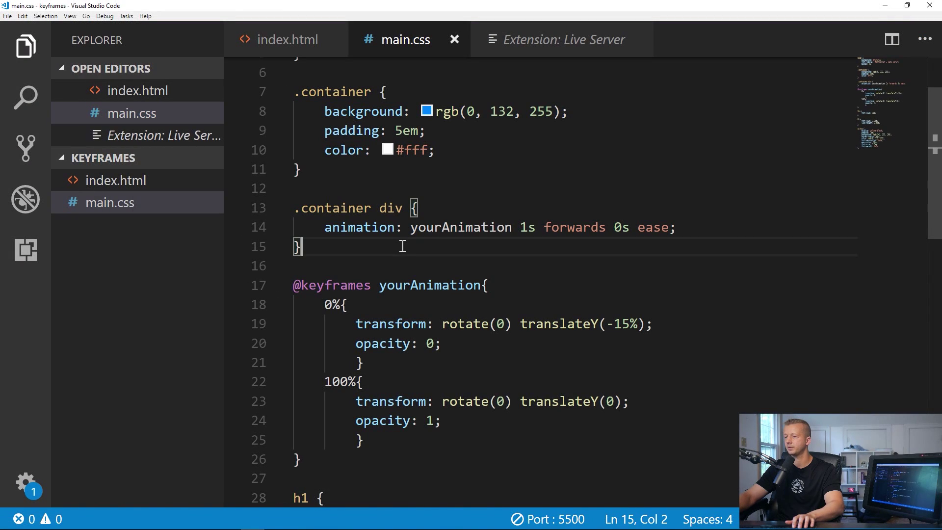
{"action": "scroll", "coordinate": [396, 258], "scroll_direction": "down", "scroll_amount": 1}
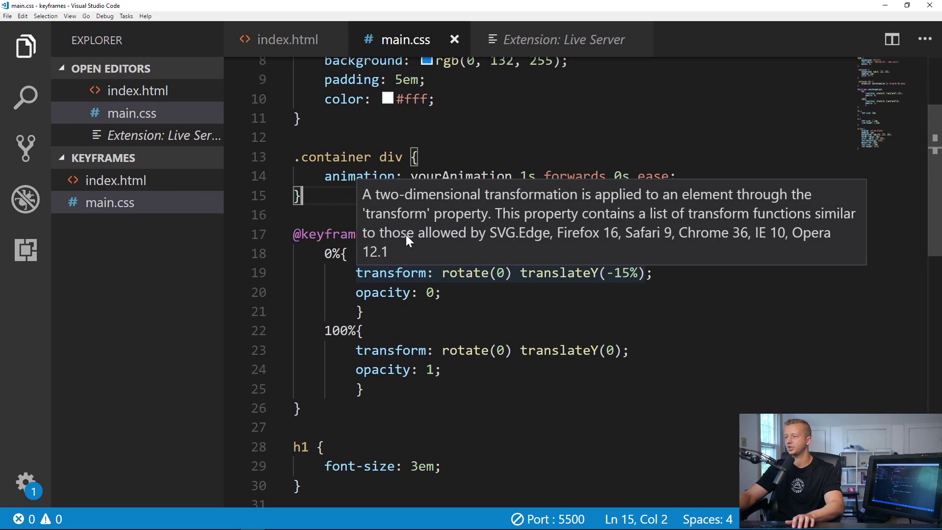
{"action": "scroll", "coordinate": [351, 196], "scroll_direction": "down", "scroll_amount": 6}
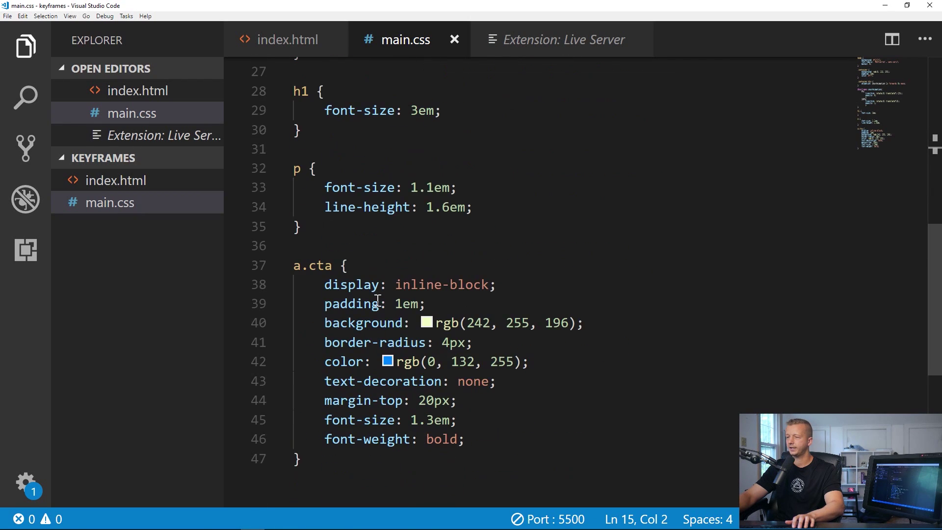
{"action": "left_click", "coordinate": [479, 436]}
{"action": "key", "text": "Return"}
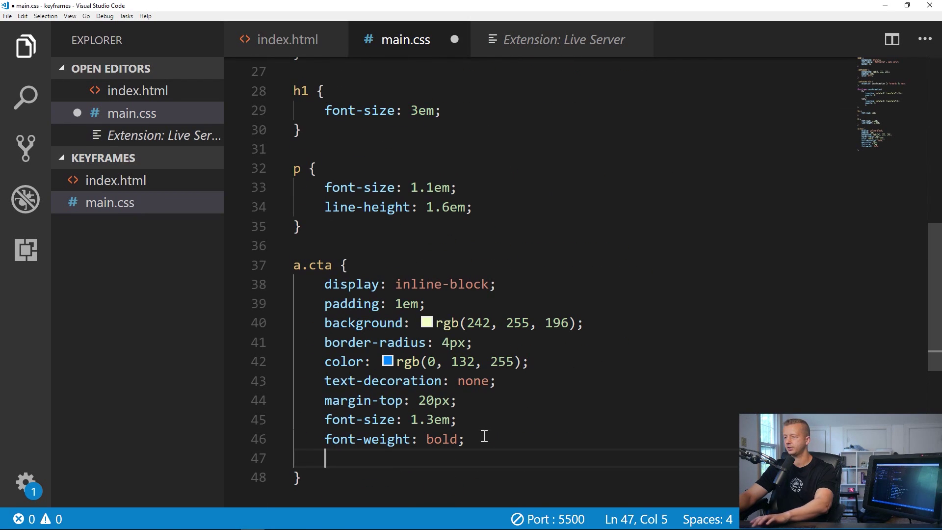
{"action": "type", "text": "animation: yourAnimation .7s forwards .3s ease;"}
{"action": "left_click", "coordinate": [513, 458]}
{"action": "type", "text": "2"}
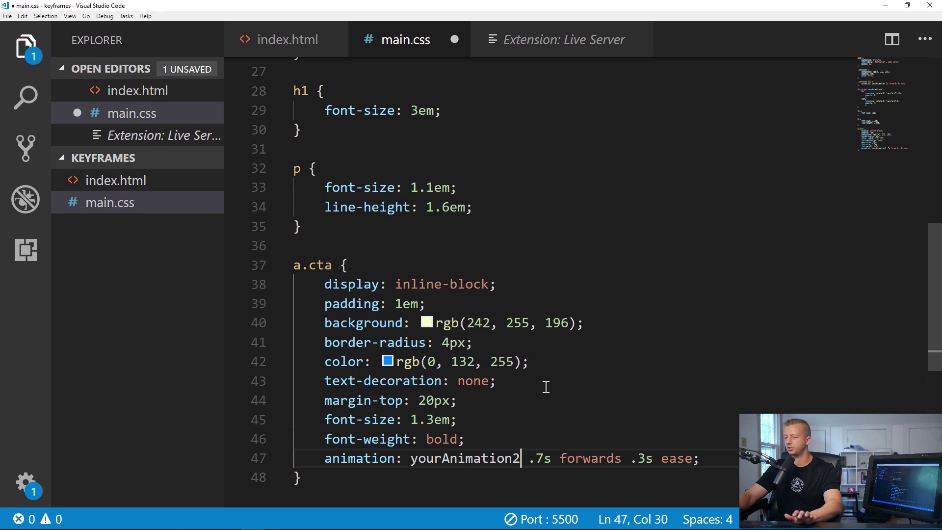
{"action": "mouse_move", "coordinate": [113, 523]}
{"action": "left_click", "coordinate": [85, 521]}
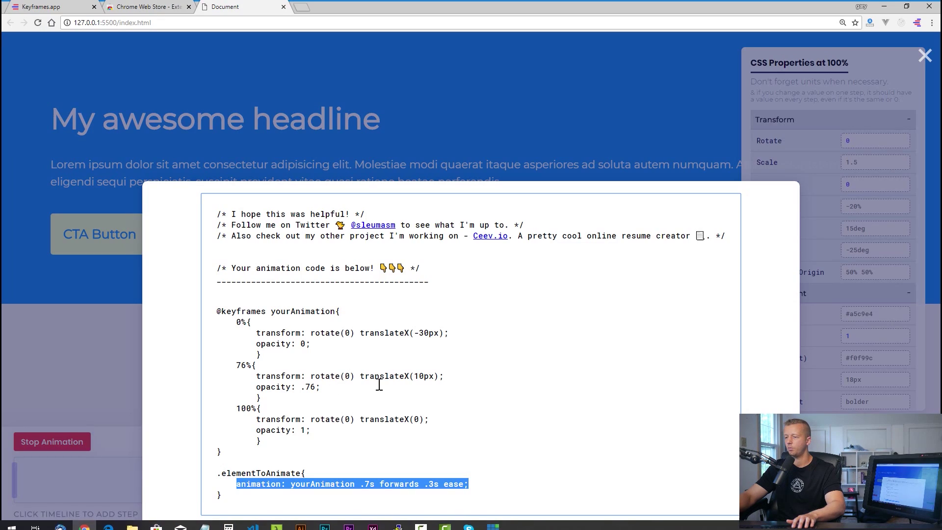
{"action": "left_click_drag", "start_coordinate": [269, 451], "coordinate": [195, 310]}
{"action": "key", "text": "ctrl+c"}
{"action": "key", "text": "alt+Tab"}
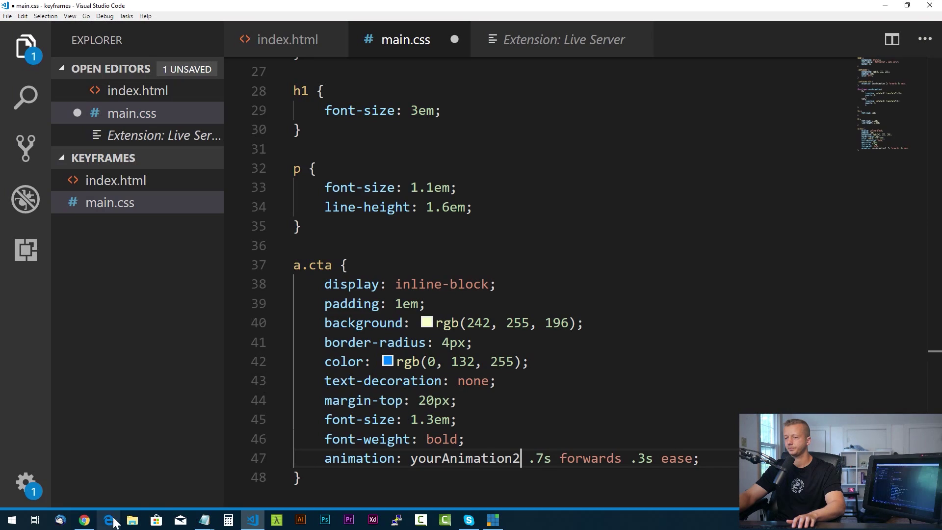
{"action": "left_click", "coordinate": [311, 486]}
{"action": "key", "text": "Return"}
{"action": "key", "text": "Return"}
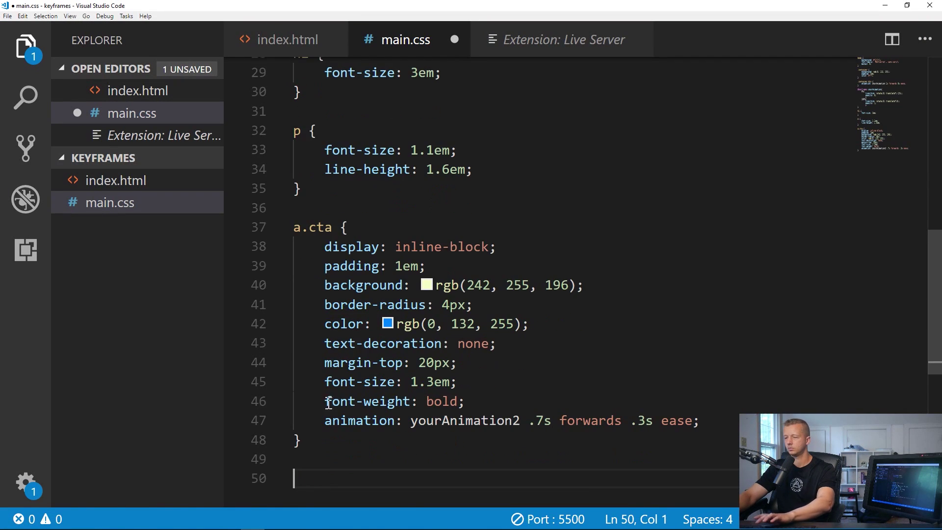
{"action": "key", "text": "ctrl+v"}
{"action": "left_click", "coordinate": [483, 227]}
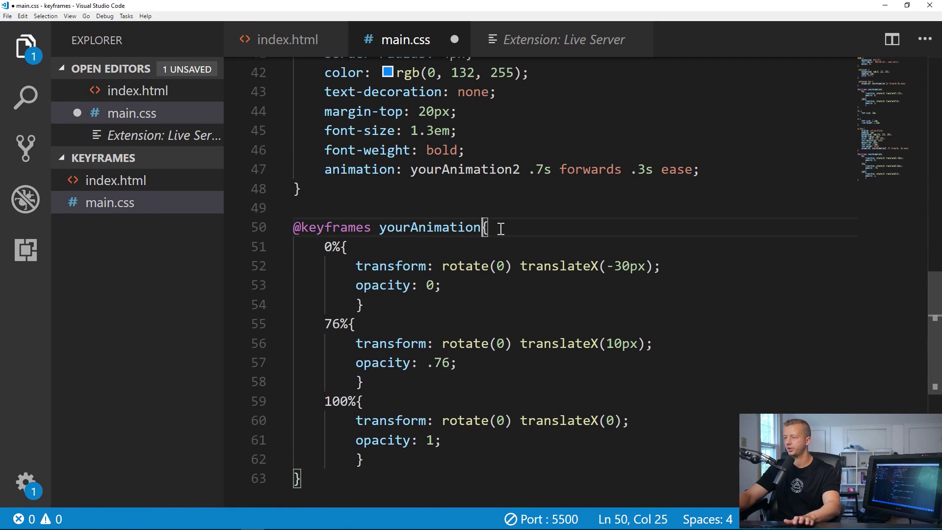
{"action": "type", "text": "2"}
{"action": "key", "text": "ctrl+s"}
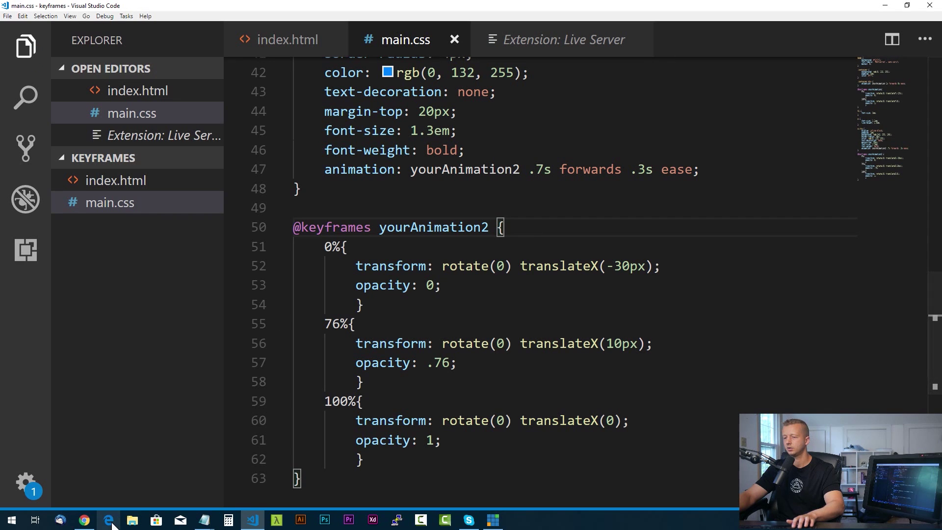
{"action": "left_click", "coordinate": [84, 520]}
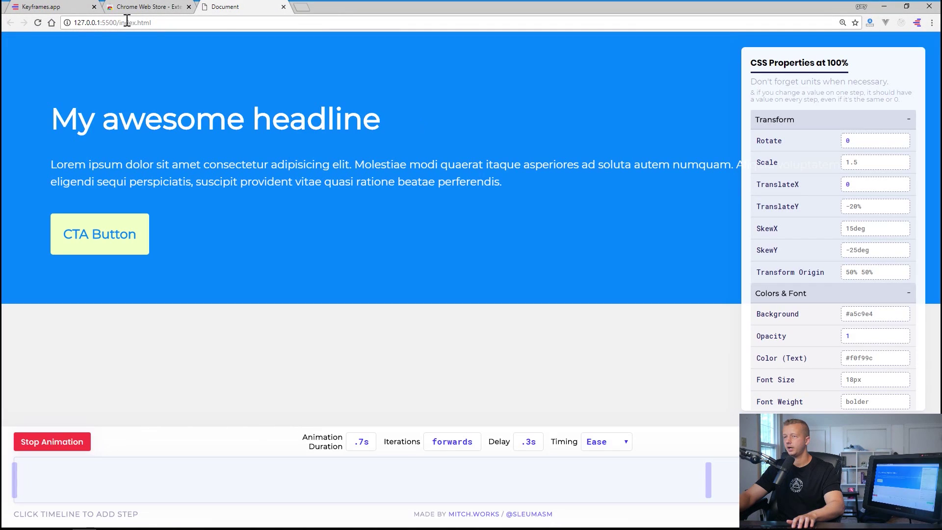
Reload the landing page three times to watch the headline, text and CTA animations, then return to VS Code.
{"action": "left_click", "coordinate": [38, 23]}
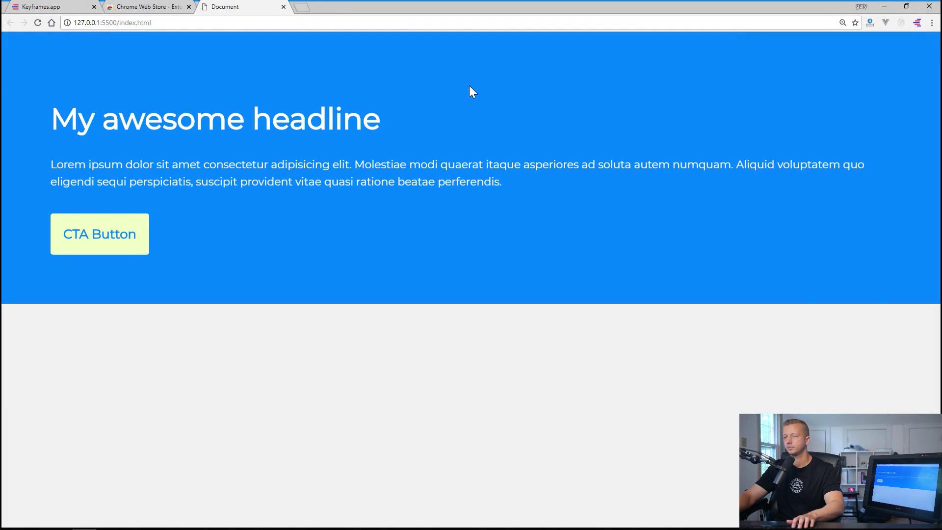
{"action": "left_click", "coordinate": [37, 22]}
{"action": "left_click", "coordinate": [38, 23]}
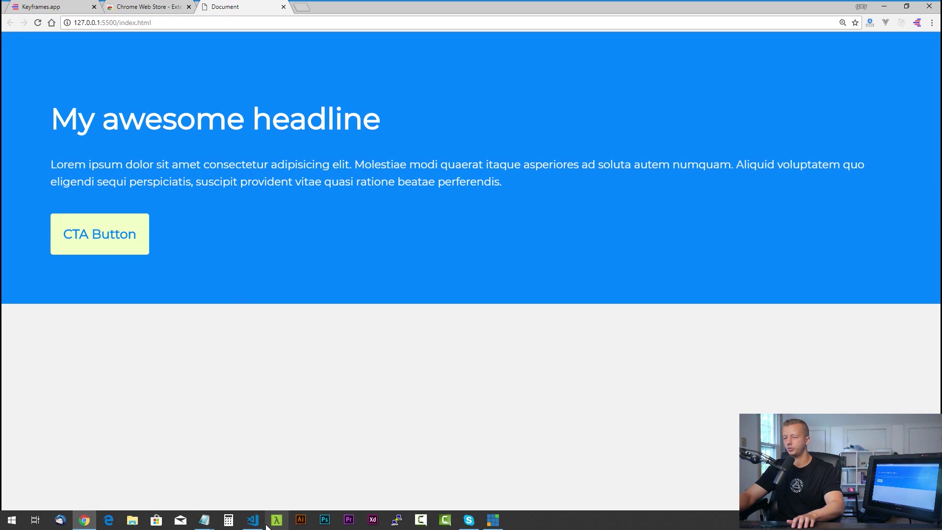
{"action": "left_click", "coordinate": [253, 521]}
Add 'opacity: 0;' after the animation declaration in the a.cta rule and save main.css.
{"action": "left_click", "coordinate": [449, 363]}
{"action": "scroll", "coordinate": [490, 185], "scroll_direction": "up", "scroll_amount": 2}
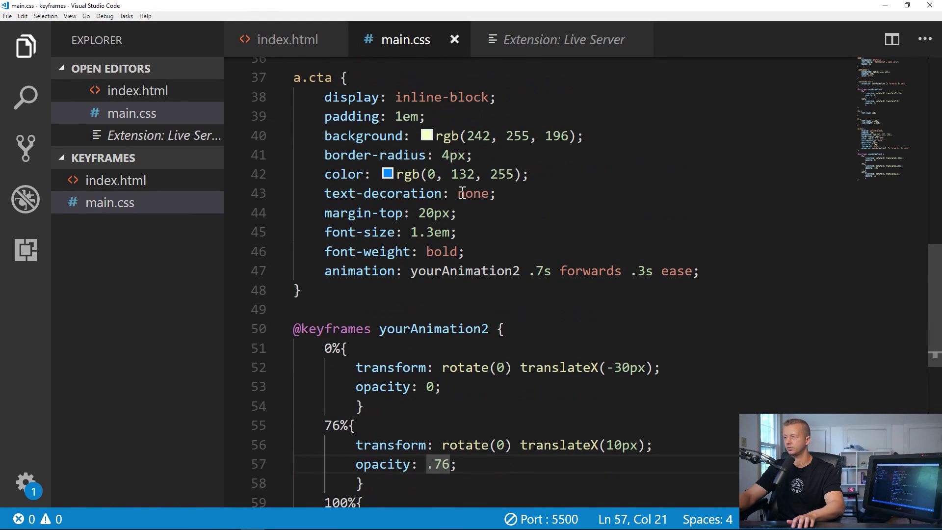
{"action": "left_click", "coordinate": [713, 270]}
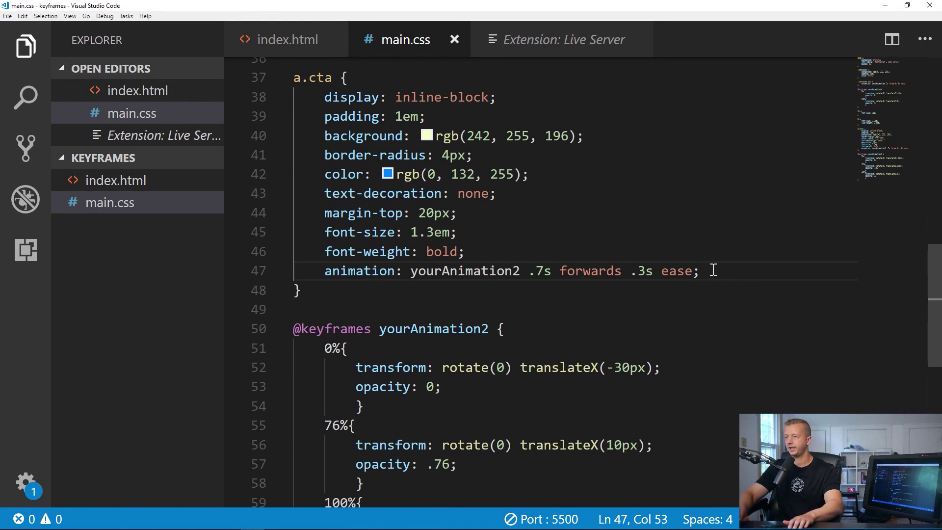
{"action": "key", "text": "Return"}
{"action": "type", "text": "opacit"}
{"action": "key", "text": "Return"}
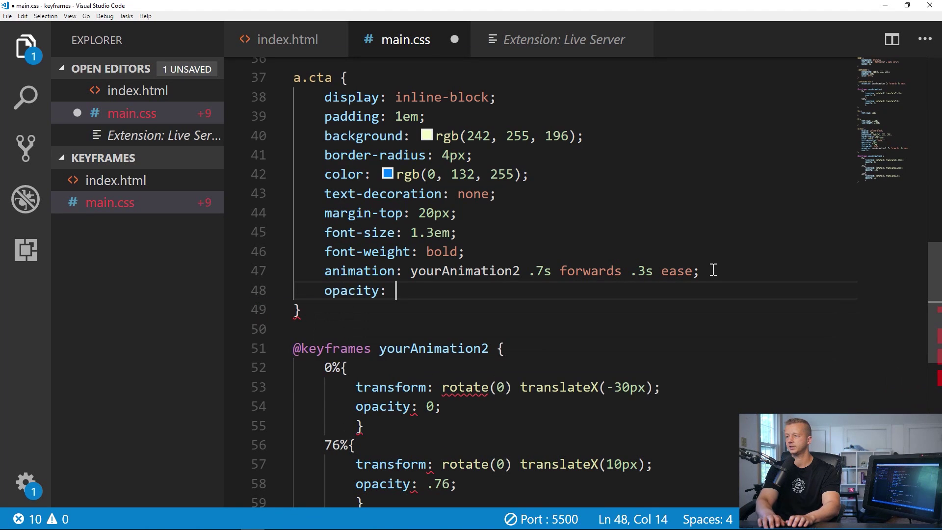
{"action": "type", "text": "0;"}
{"action": "key", "text": "ctrl+s"}
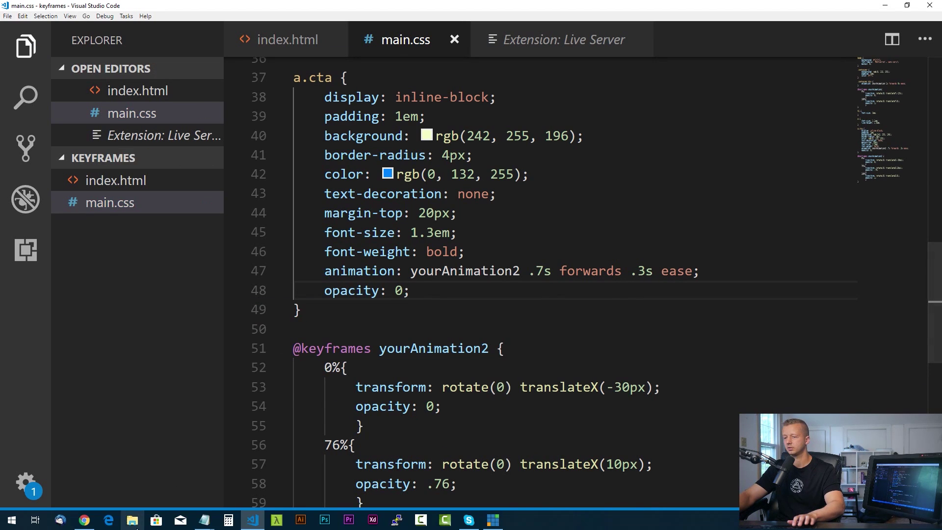
{"action": "left_click", "coordinate": [85, 520]}
Reload twice to watch the CTA Button fade in, then load elegantthemes.com in a new tab.
{"action": "left_click", "coordinate": [35, 23]}
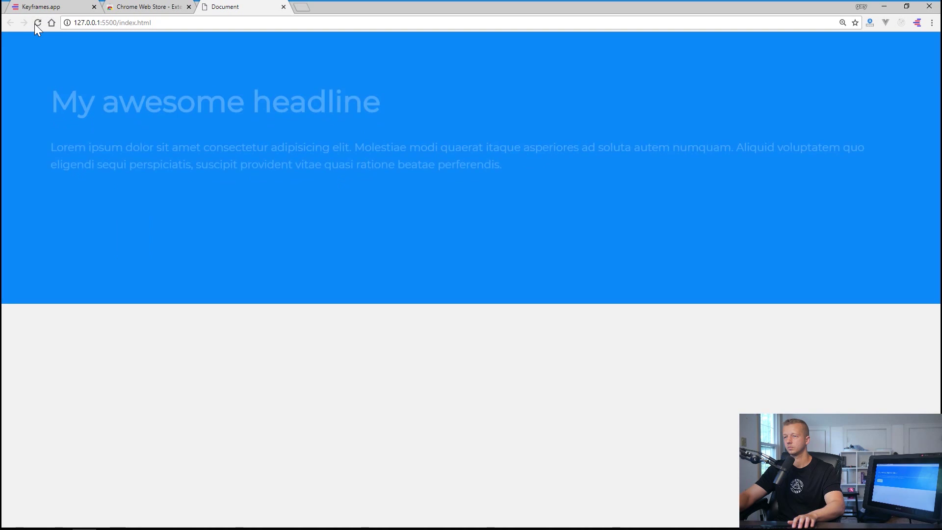
{"action": "left_click", "coordinate": [36, 24]}
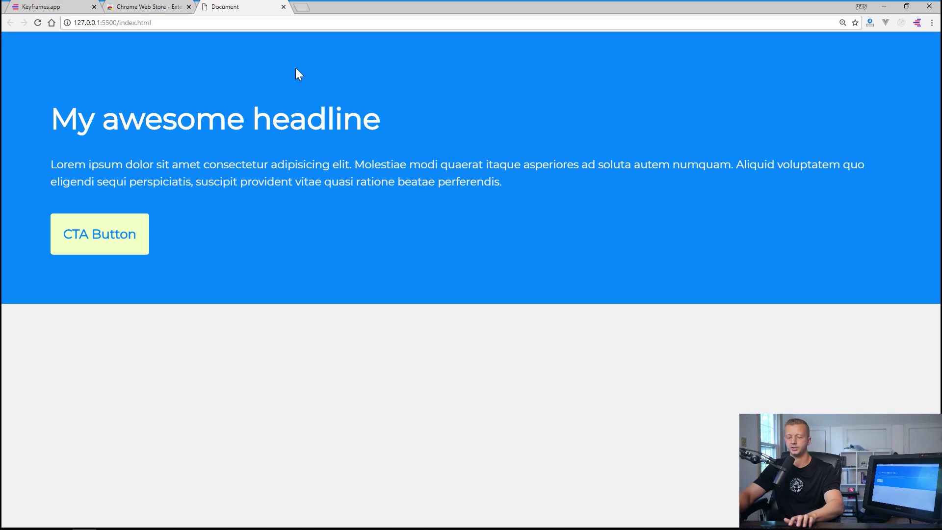
{"action": "key", "text": "ctrl+t"}
{"action": "type", "text": "ele"}
{"action": "key", "text": "Return"}
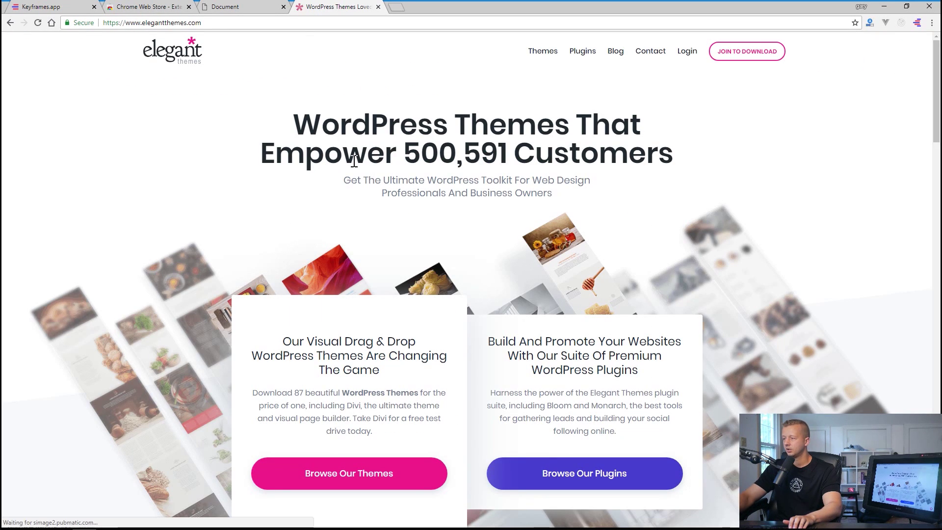
Dismiss the elegantthemes.com special-offer popup and start the Keyframes element picker.
{"action": "scroll", "coordinate": [484, 249], "scroll_direction": "down", "scroll_amount": 2}
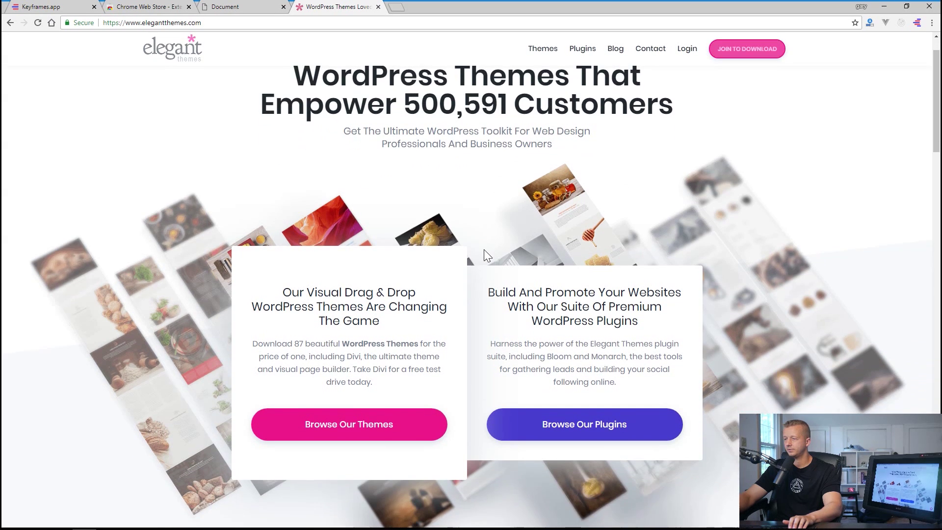
{"action": "scroll", "coordinate": [425, 203], "scroll_direction": "up", "scroll_amount": 2}
{"action": "scroll", "coordinate": [422, 204], "scroll_direction": "down", "scroll_amount": 2}
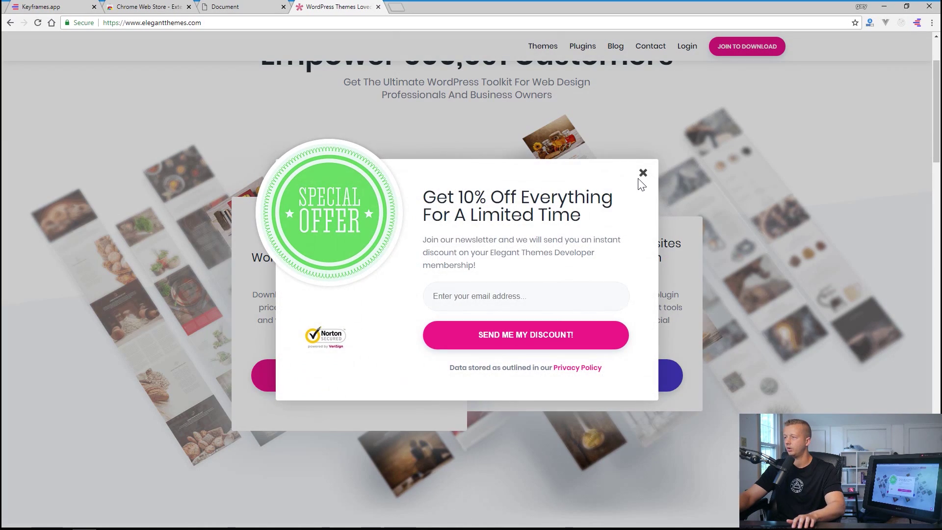
{"action": "left_click", "coordinate": [642, 184]}
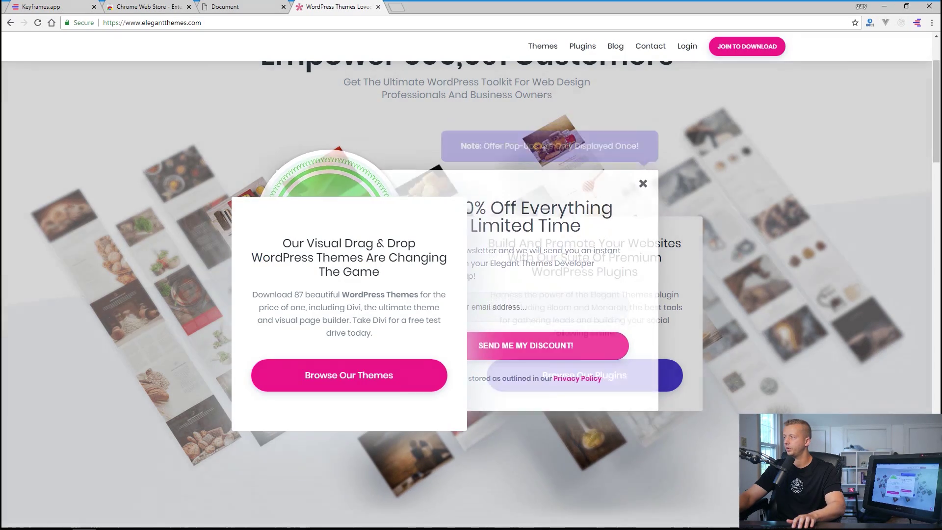
{"action": "left_click", "coordinate": [918, 23]}
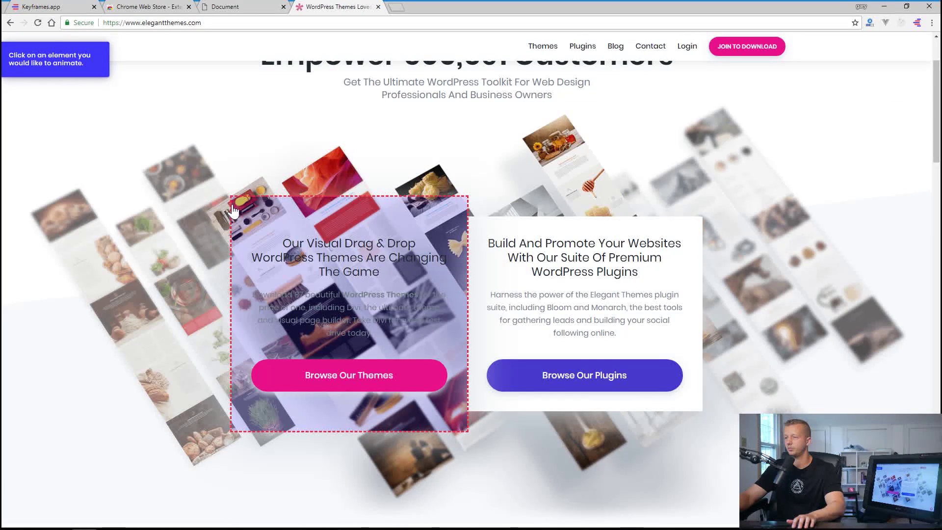
Pick the Our Visual Drag & Drop card and set its starting Scale to .8.
{"action": "left_click", "coordinate": [248, 293]}
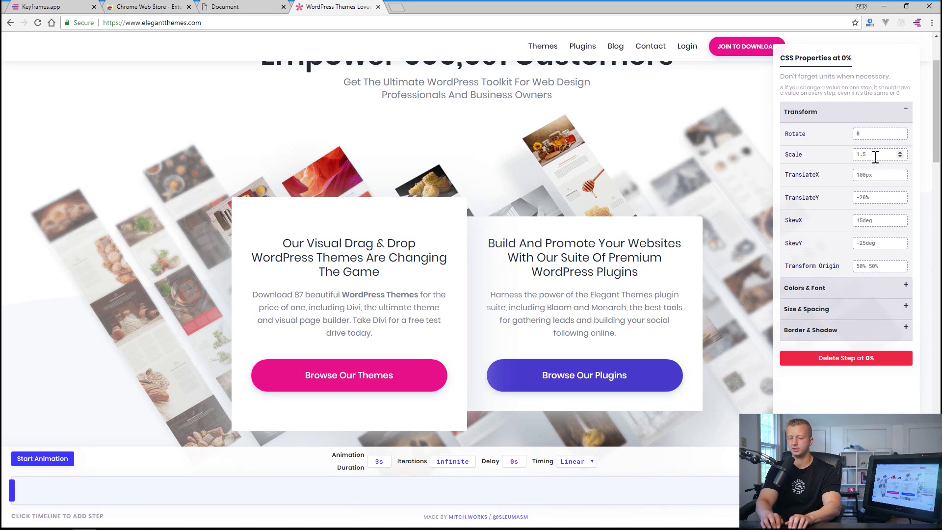
{"action": "left_click", "coordinate": [876, 157]}
{"action": "type", "text": ".7"}
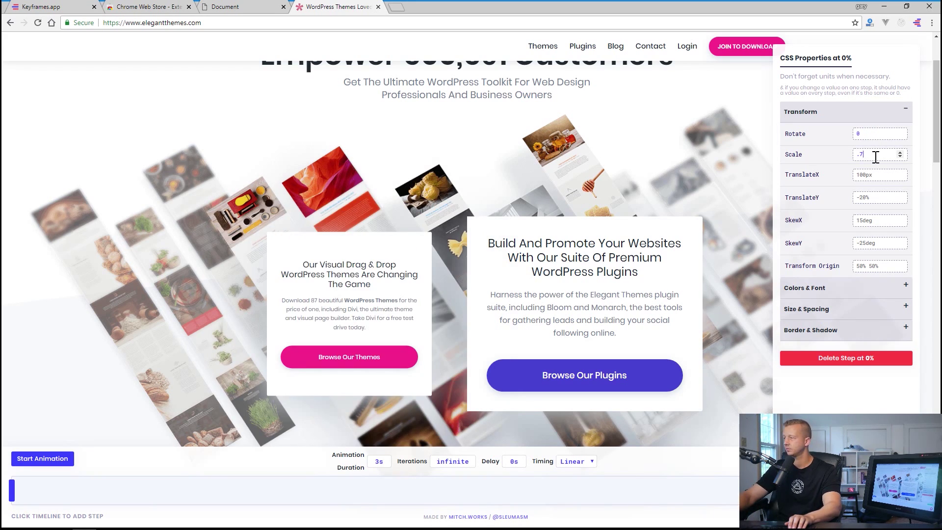
{"action": "key", "text": "BackSpace"}
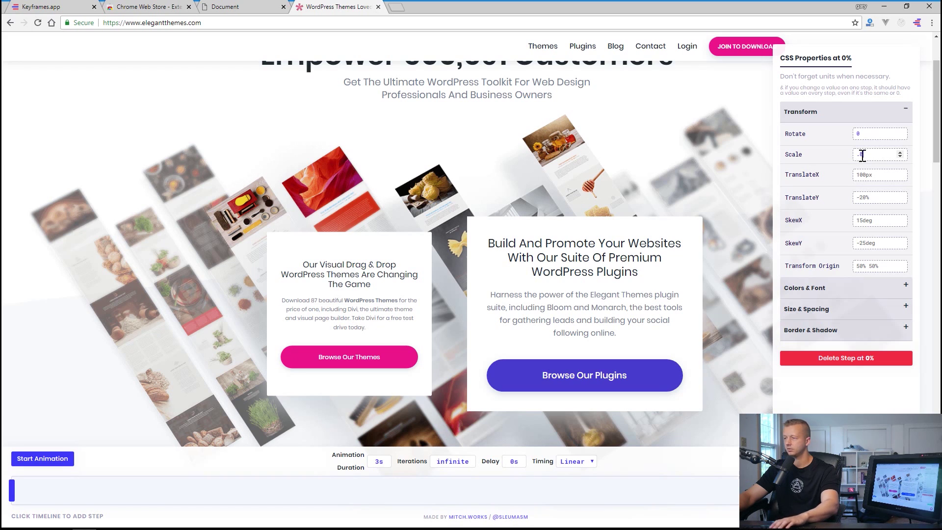
{"action": "type", "text": "8"}
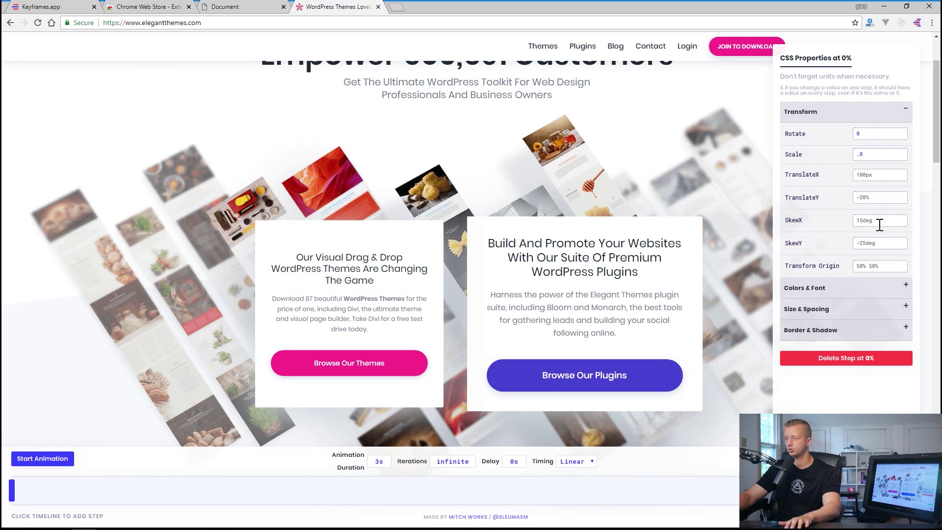
Set the 0% step's SkewX to 15deg, SkewY to 25deg and Opacity to 0.
{"action": "key", "text": "BackSpace"}
{"action": "type", "text": "2"}
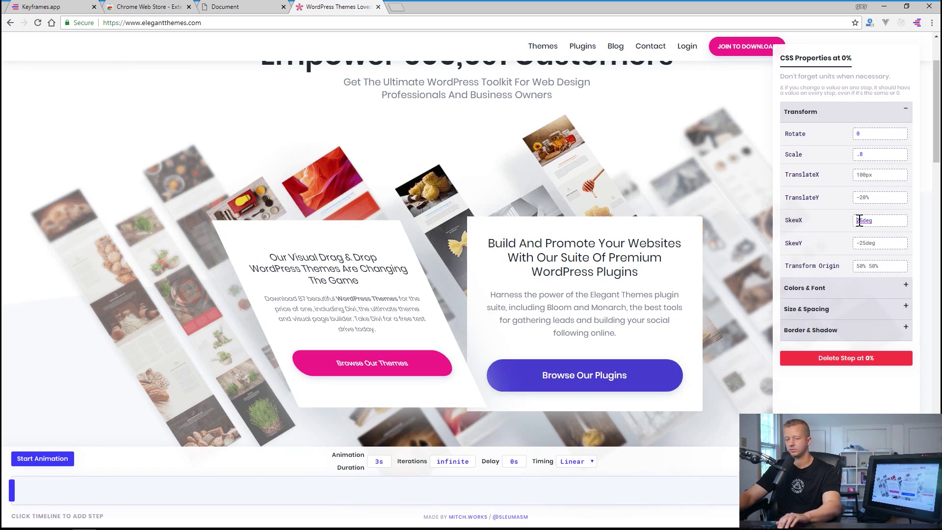
{"action": "type", "text": "-"}
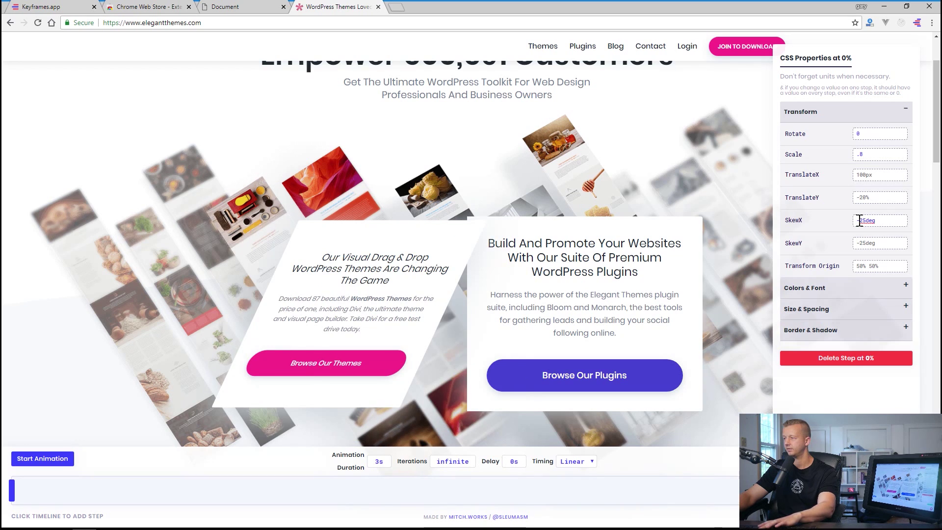
{"action": "triple_click", "coordinate": [879, 221]}
{"action": "type", "text": "15deg"}
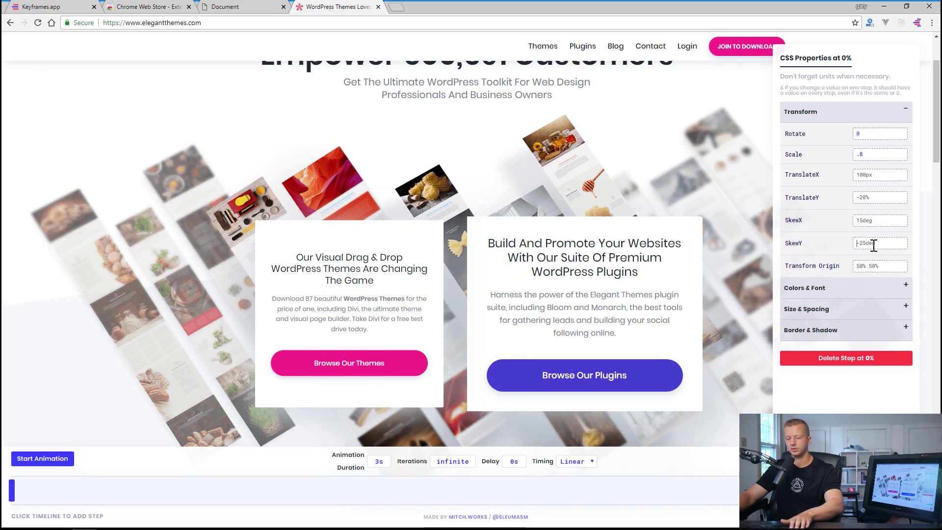
{"action": "triple_click", "coordinate": [875, 243]}
{"action": "type", "text": "25deg"}
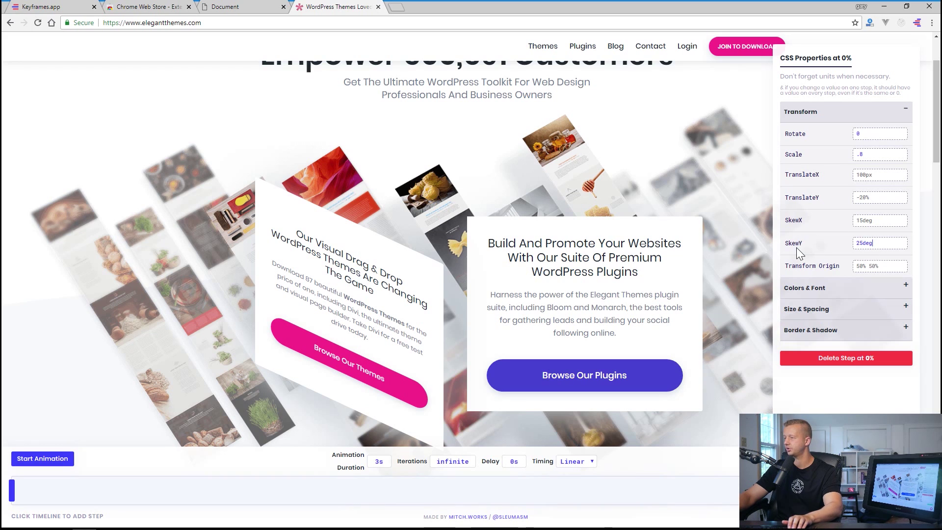
{"action": "left_click", "coordinate": [899, 293]}
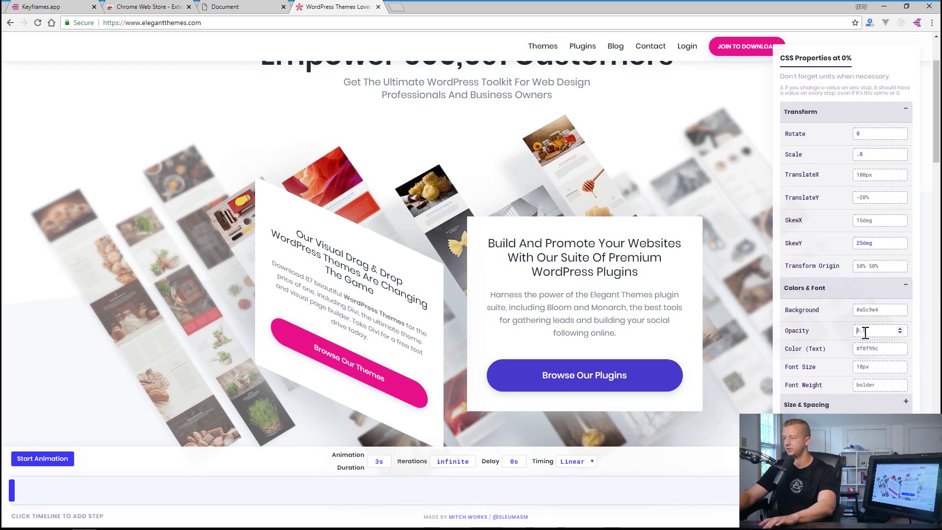
{"action": "type", "text": "0"}
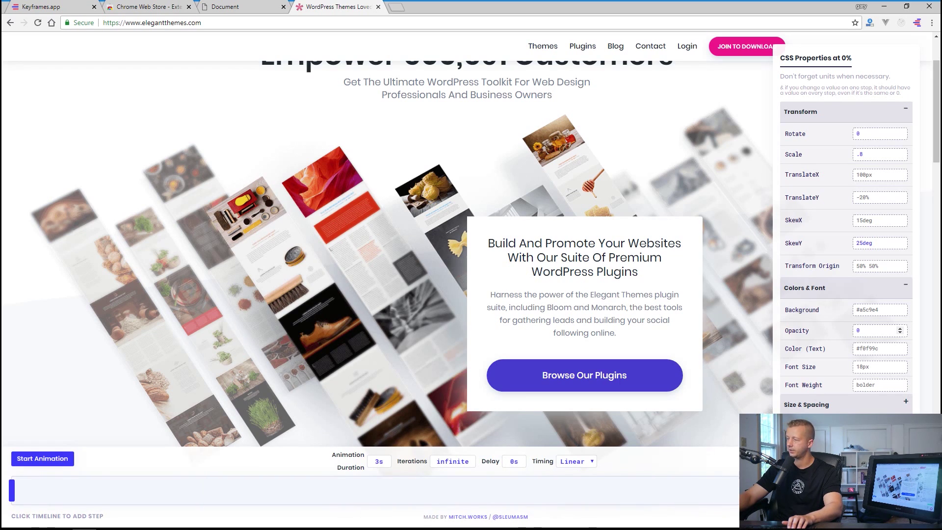
At the 100% step, set Scale 1, SkewY 0deg and Opacity 1.
{"action": "left_click", "coordinate": [928, 491]}
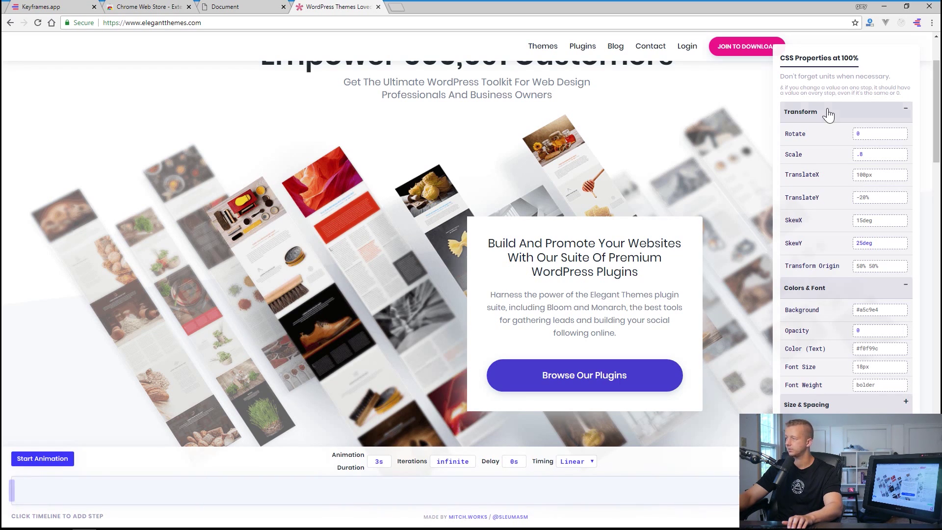
{"action": "type", "text": "1"}
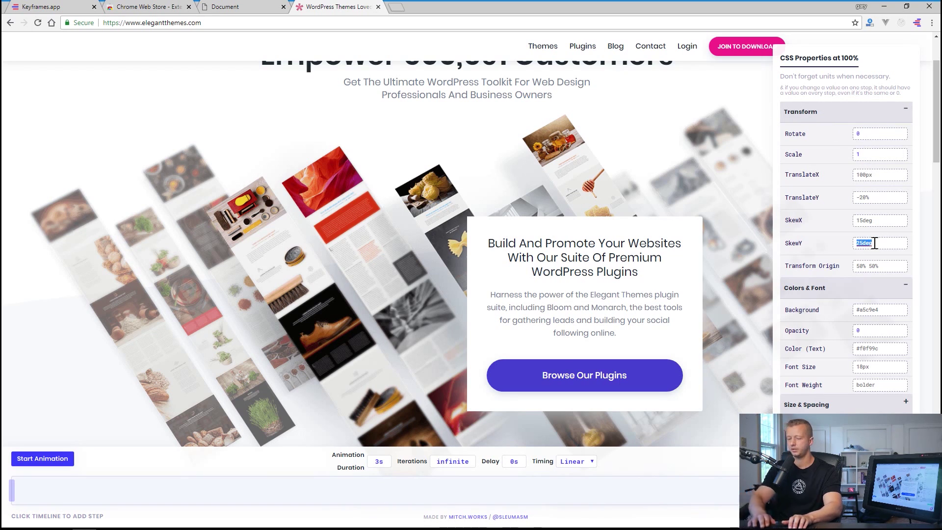
{"action": "type", "text": "0deg"}
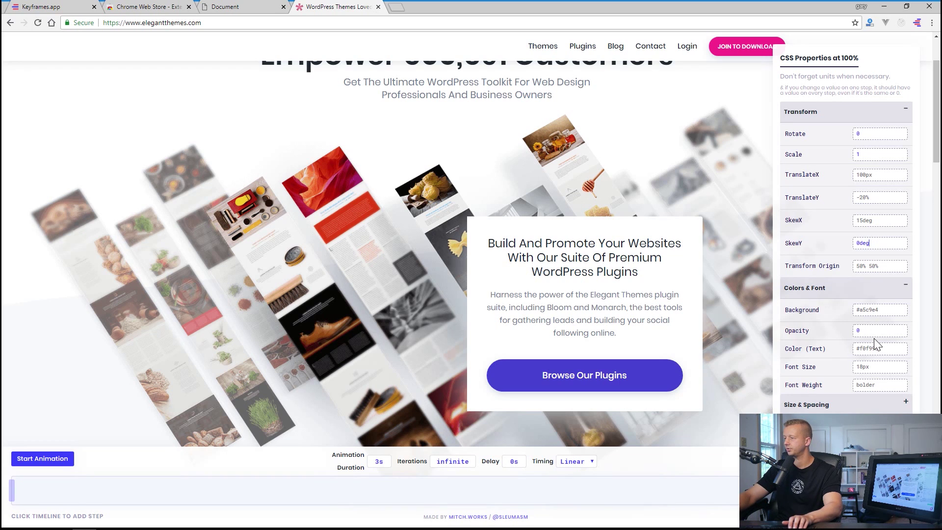
{"action": "type", "text": "100"}
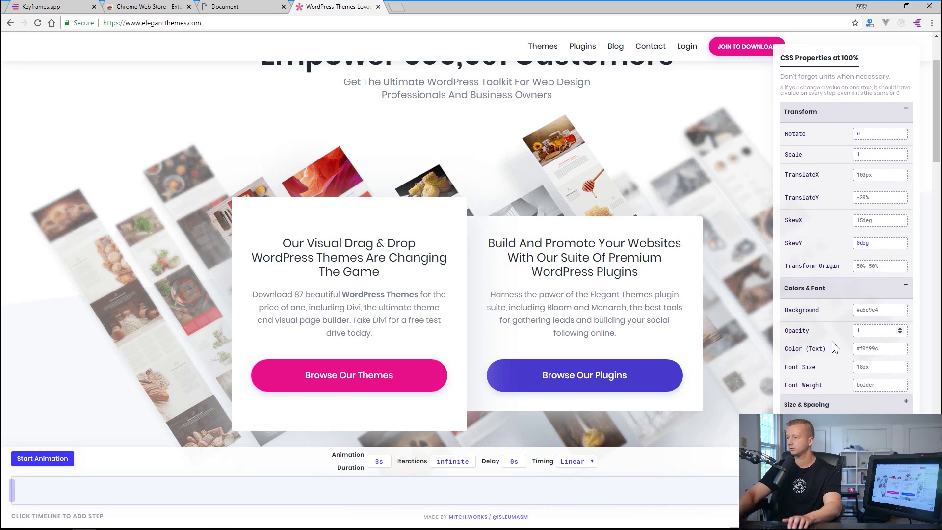
{"action": "key", "text": "BackSpace"}
{"action": "key", "text": "BackSpace"}
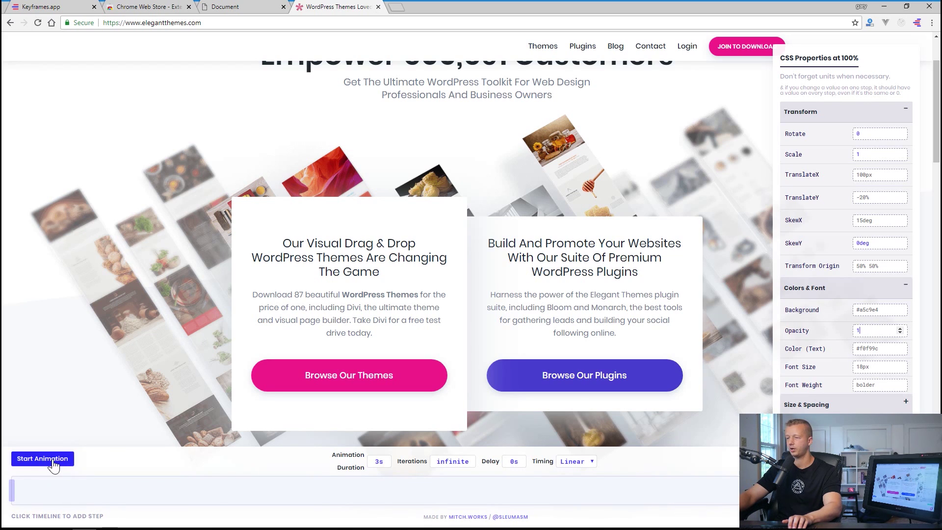
Set the animation Duration to 1s, Iterations to 'forwards' and Timing to Ease.
{"action": "double_click", "coordinate": [381, 464]}
{"action": "type", "text": "1s"}
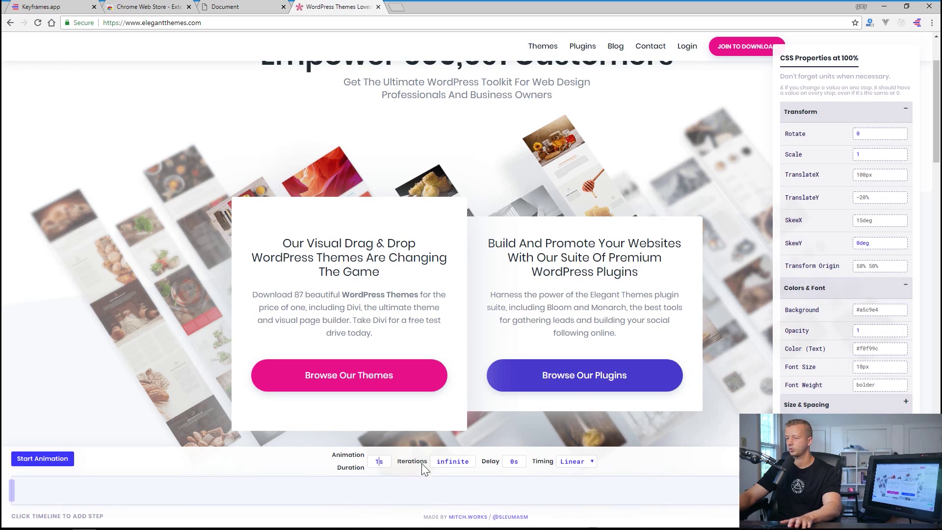
{"action": "double_click", "coordinate": [467, 464]}
{"action": "type", "text": "forwards"}
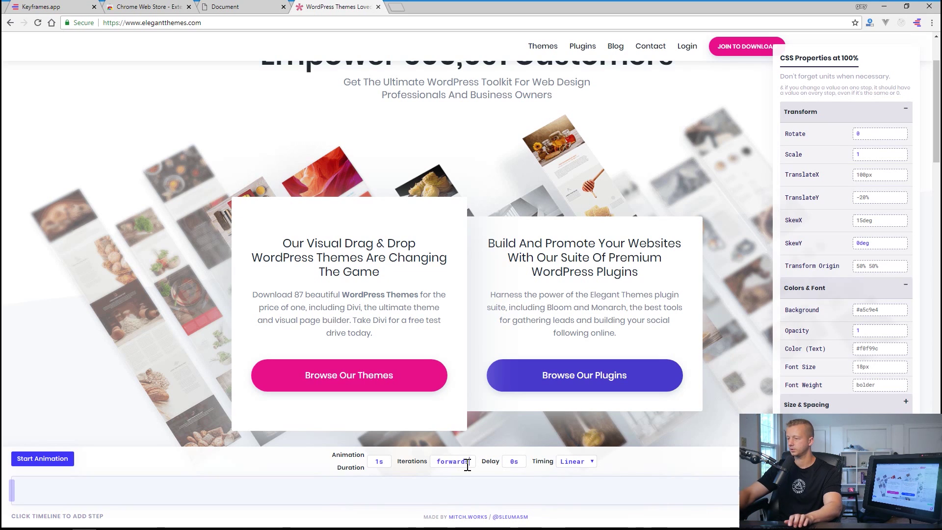
{"action": "left_click", "coordinate": [588, 464]}
{"action": "left_click", "coordinate": [577, 481]}
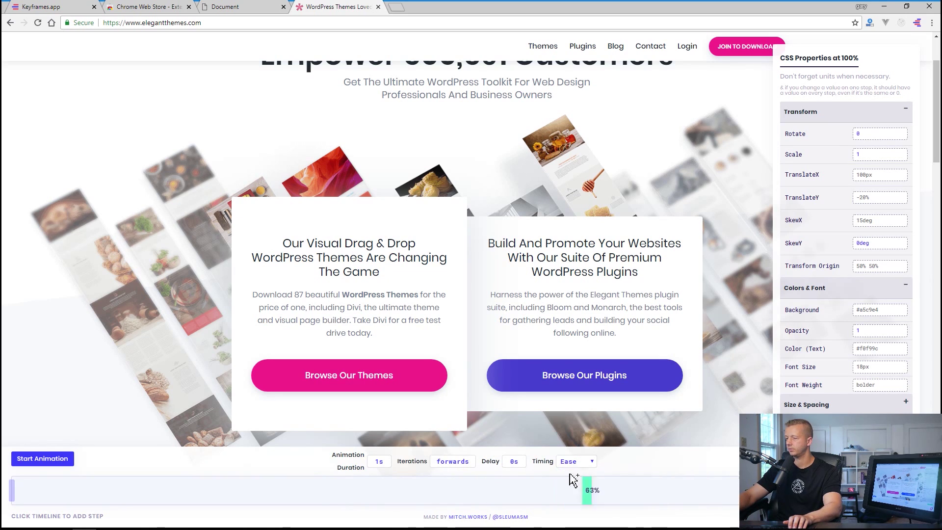
Preview the card's 1s Ease animation with Start Animation.
{"action": "left_click", "coordinate": [56, 461]}
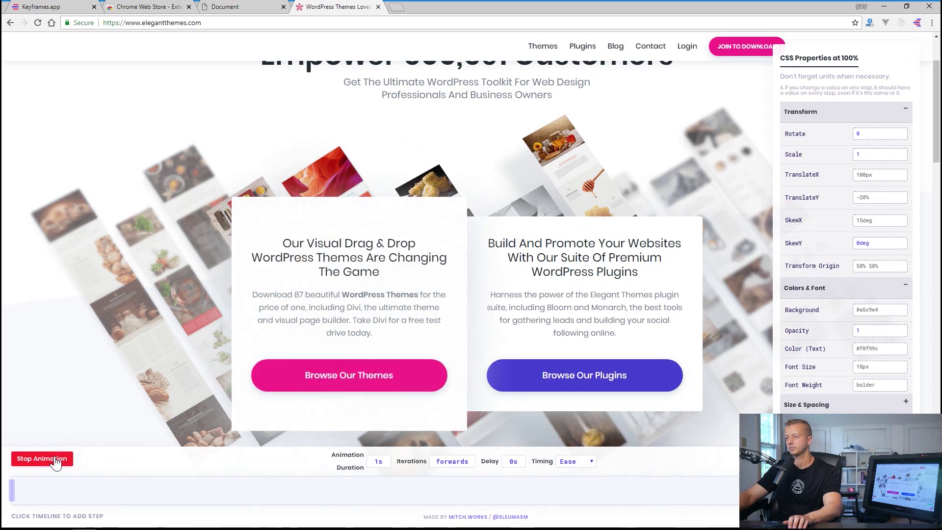